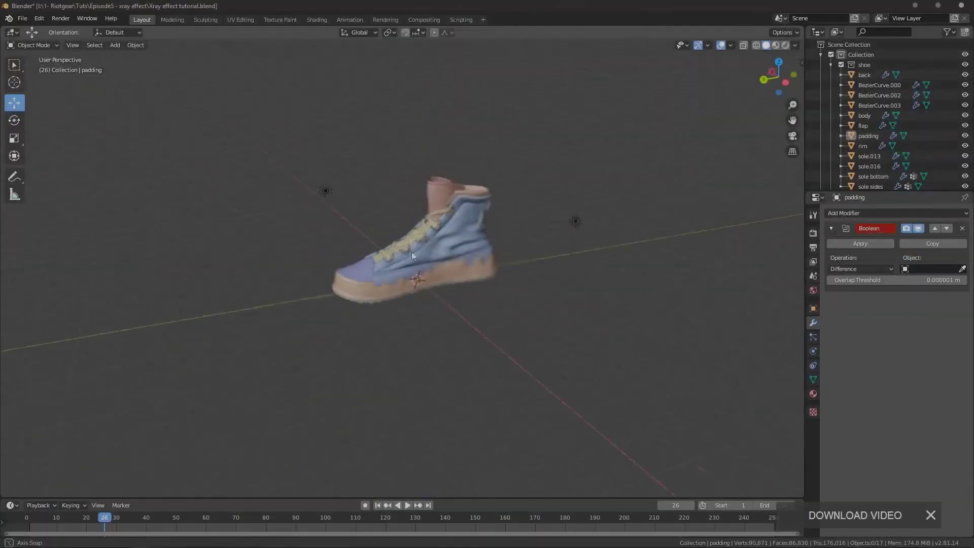
Inspect the sole sides mesh in Edit Mode, then deselect everything
{"action": "middle_click_drag", "start_coordinate": [412, 251], "coordinate": [458, 316]}
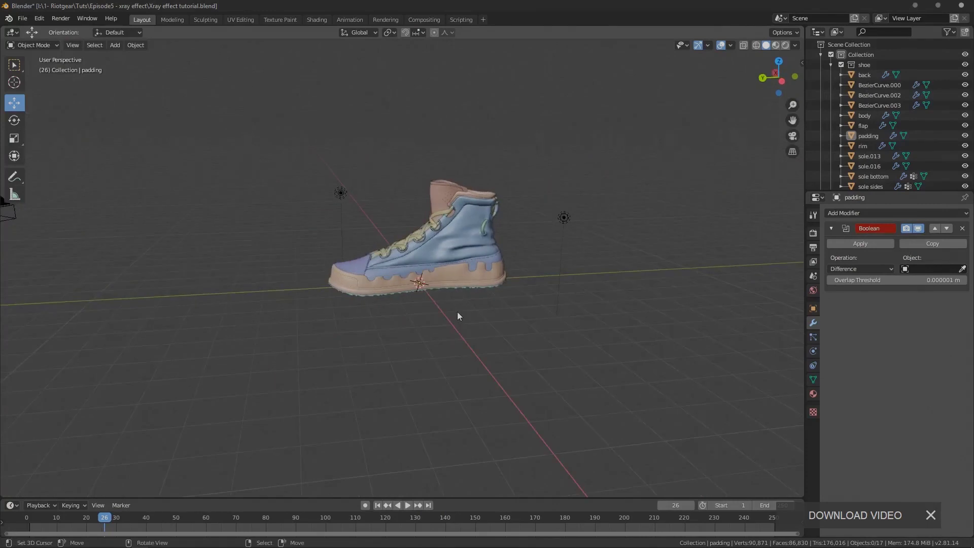
{"action": "scroll", "coordinate": [386, 309], "scroll_direction": "up", "scroll_amount": 4}
{"action": "middle_click_drag", "start_coordinate": [387, 309], "coordinate": [371, 299]}
{"action": "left_click", "coordinate": [371, 303]}
{"action": "key", "text": "Tab"}
{"action": "scroll", "coordinate": [370, 350], "scroll_direction": "up", "scroll_amount": 2}
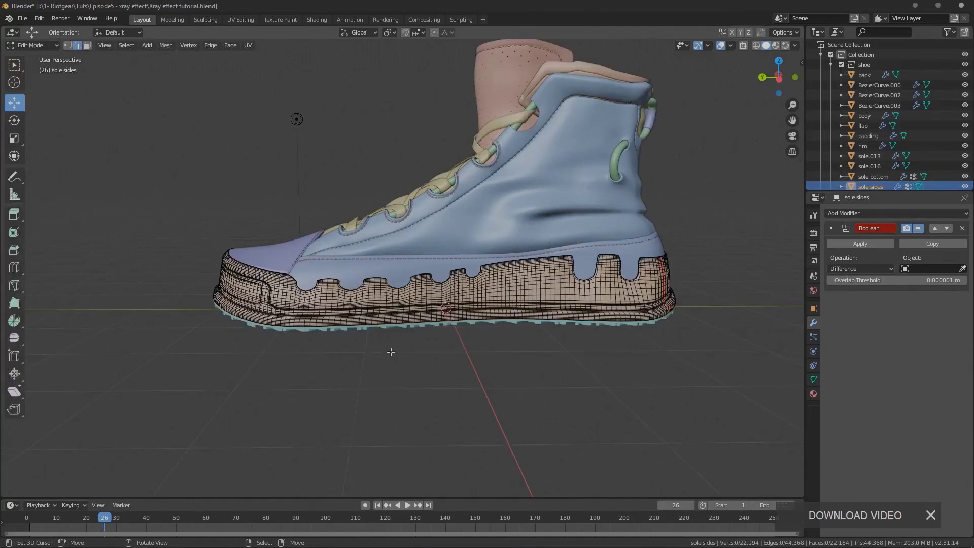
{"action": "key", "text": "Tab"}
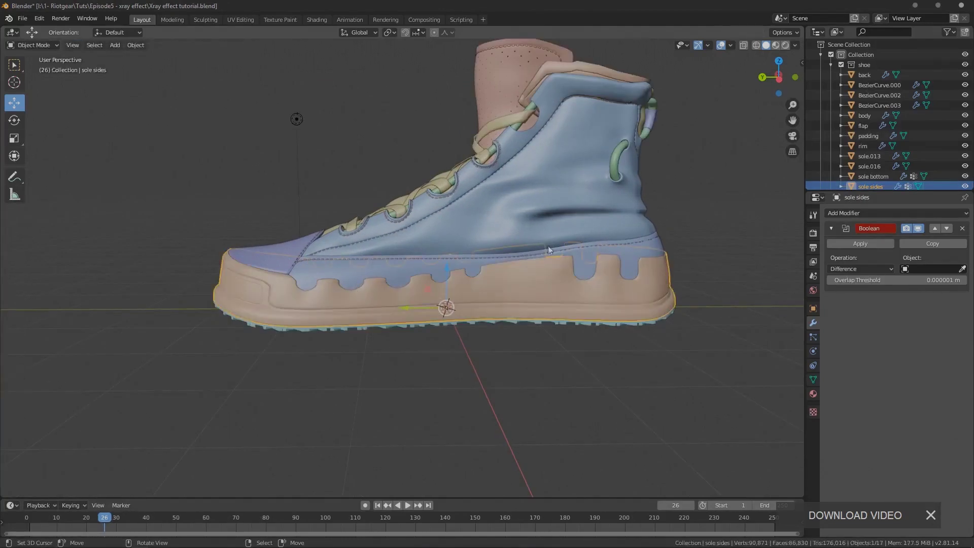
{"action": "scroll", "coordinate": [852, 106], "scroll_direction": "down", "scroll_amount": 3}
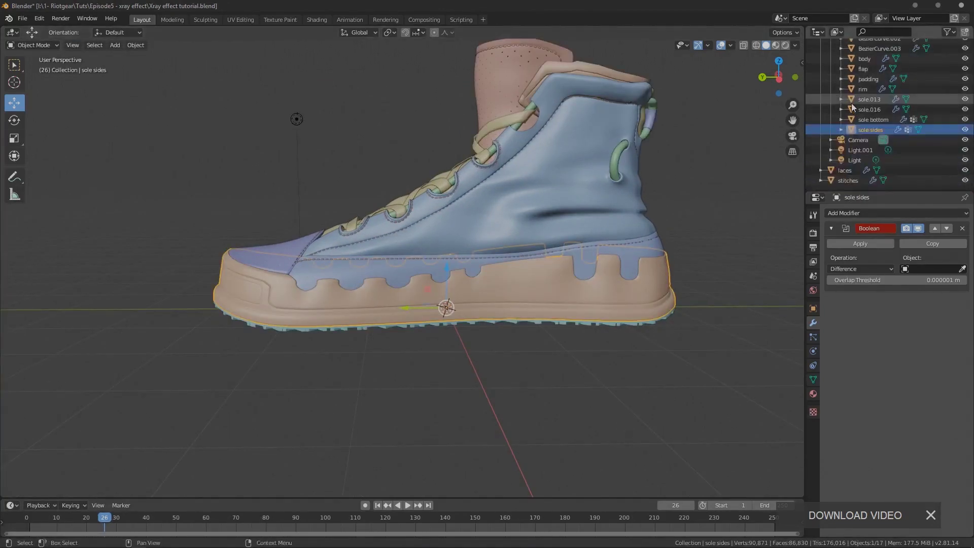
{"action": "key", "text": "alt+a"}
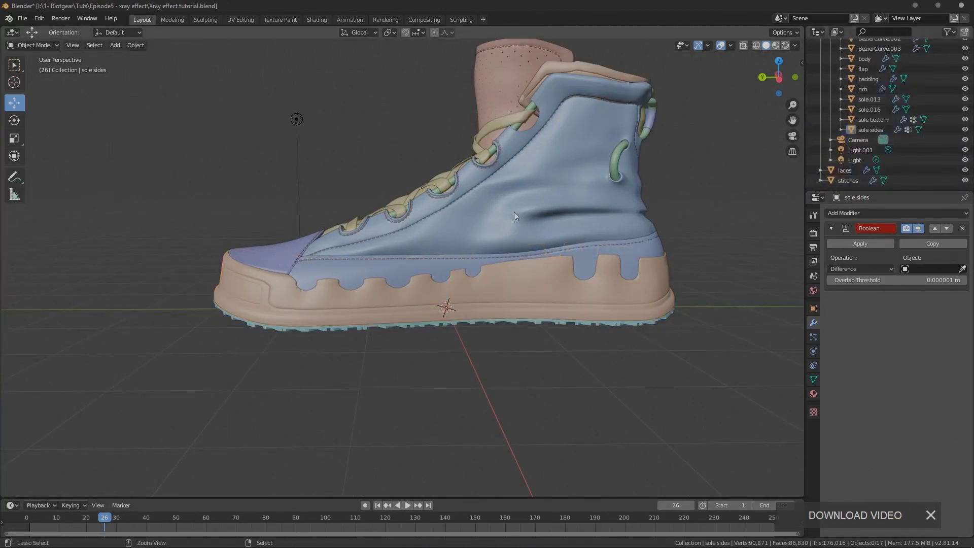
{"action": "middle_click_drag", "start_coordinate": [583, 305], "coordinate": [480, 321]}
Save the file and put the padding object into Edit Mode
{"action": "key", "text": "ctrl+s"}
{"action": "scroll", "coordinate": [408, 304], "scroll_direction": "up", "scroll_amount": 4}
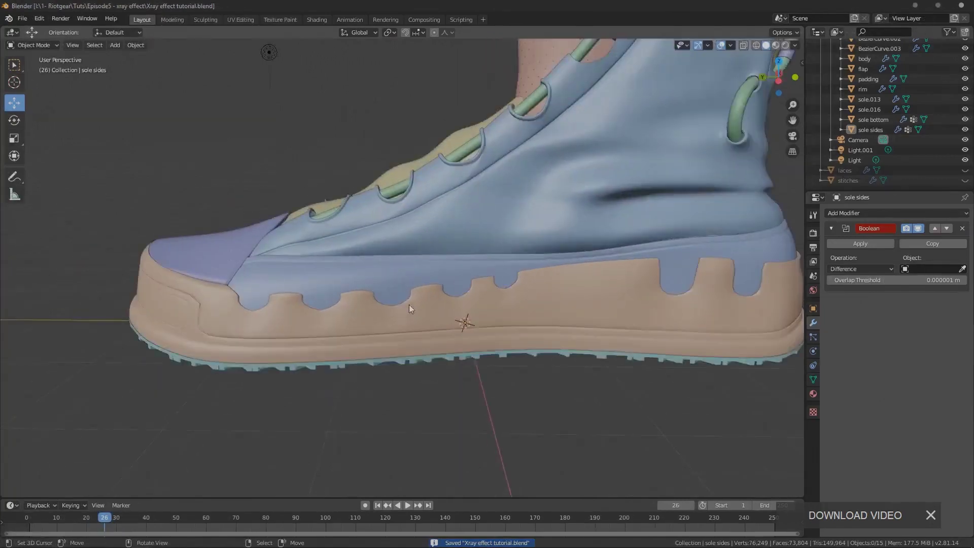
{"action": "scroll", "coordinate": [409, 304], "scroll_direction": "up", "scroll_amount": 2}
{"action": "left_click", "coordinate": [324, 275]}
{"action": "key", "text": "Tab"}
{"action": "scroll", "coordinate": [328, 283], "scroll_direction": "up", "scroll_amount": 3}
{"action": "scroll", "coordinate": [328, 283], "scroll_direction": "up", "scroll_amount": 4}
{"action": "scroll", "coordinate": [338, 252], "scroll_direction": "down", "scroll_amount": 6}
{"action": "middle_click_drag", "start_coordinate": [337, 252], "coordinate": [558, 311]}
{"action": "scroll", "coordinate": [456, 316], "scroll_direction": "up", "scroll_amount": 2}
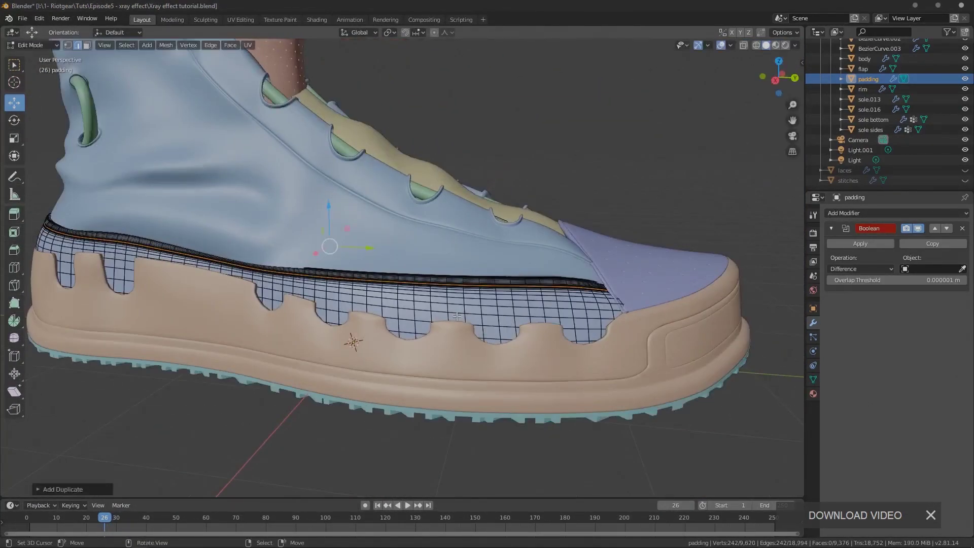
Separate the duplicated rim edge into its own object, padding.001, and inspect it
{"action": "left_click", "coordinate": [457, 316]}
{"action": "key", "text": "Tab"}
{"action": "left_click", "coordinate": [474, 285]}
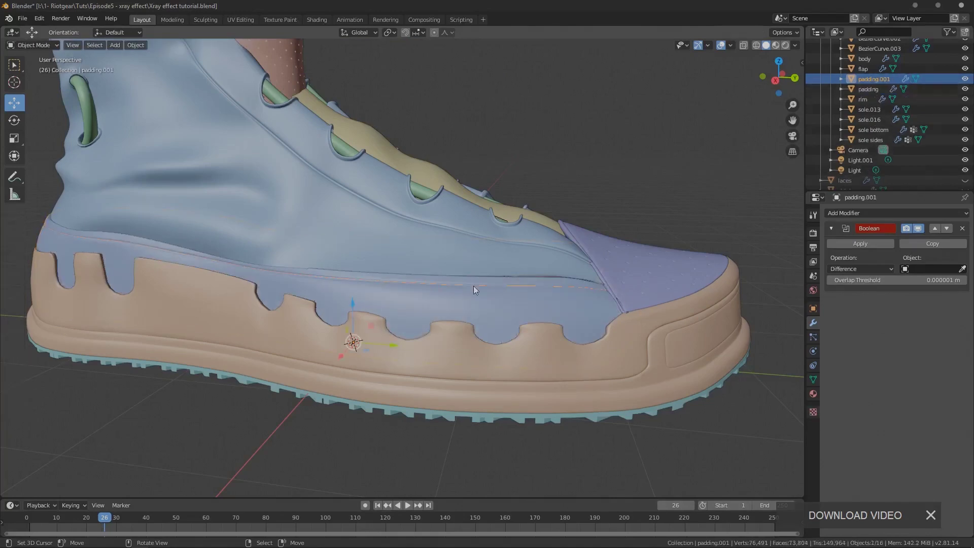
{"action": "key", "text": "Tab"}
{"action": "scroll", "coordinate": [173, 182], "scroll_direction": "down", "scroll_amount": 2}
{"action": "scroll", "coordinate": [465, 288], "scroll_direction": "down", "scroll_amount": 2}
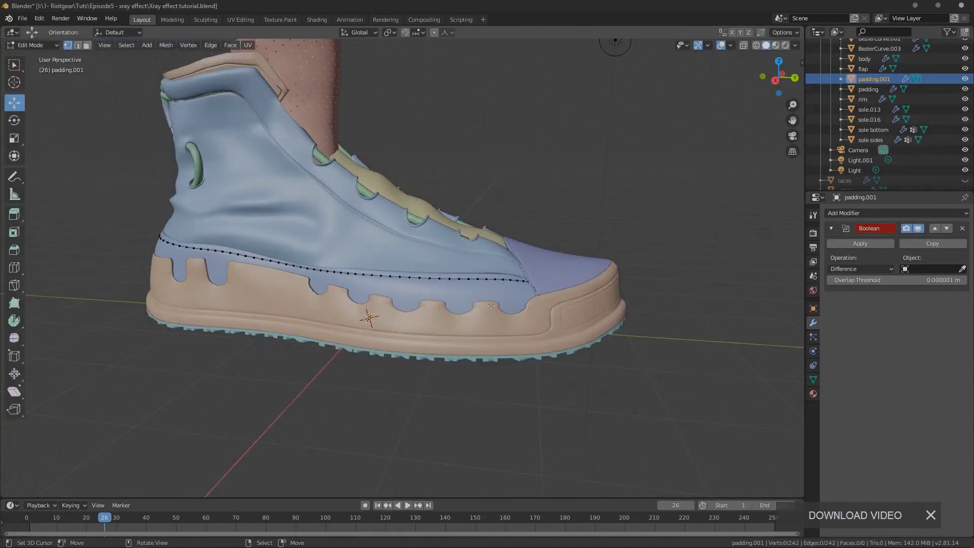
{"action": "middle_click_drag", "start_coordinate": [596, 318], "coordinate": [558, 325]}
{"action": "scroll", "coordinate": [558, 324], "scroll_direction": "up", "scroll_amount": 3}
{"action": "key", "text": "Tab"}
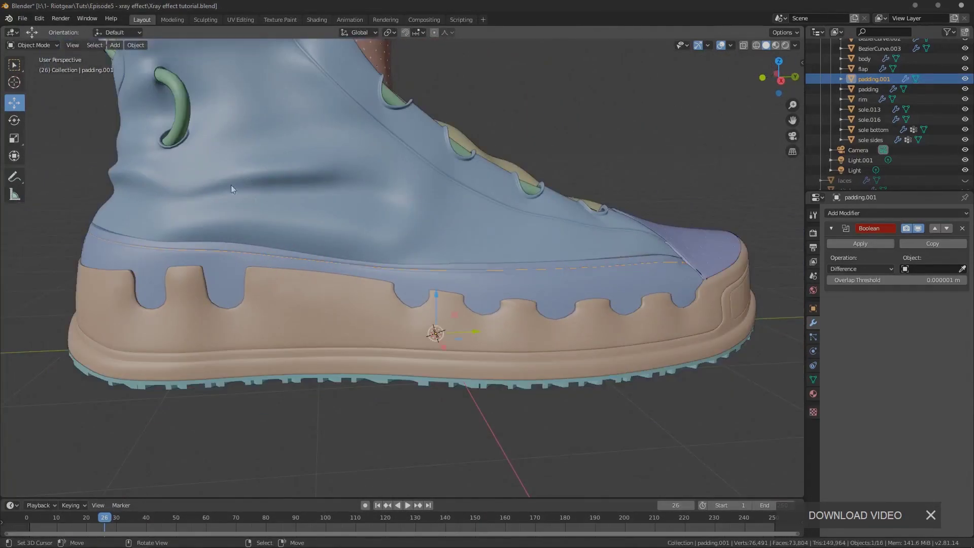
Convert padding.001 to a curve, hide all other objects, and save
{"action": "left_click", "coordinate": [135, 45]}
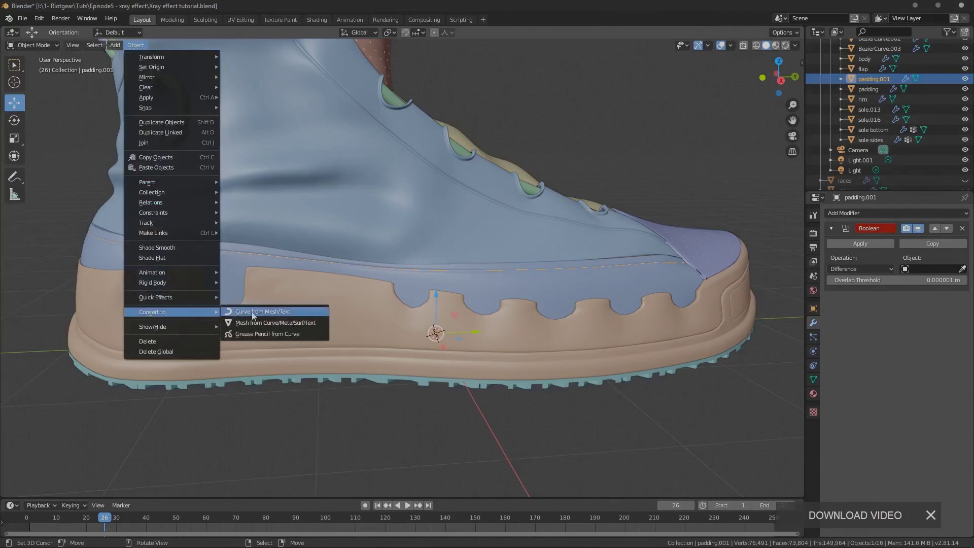
{"action": "left_click", "coordinate": [252, 311]}
{"action": "key", "text": "Tab"}
{"action": "middle_click_drag", "start_coordinate": [523, 256], "coordinate": [428, 358]}
{"action": "key", "text": "Tab"}
{"action": "key", "text": "shift+h"}
{"action": "key", "text": "ctrl+s"}
Add a cube, shrink it, stretch it along Y, and add two loop cuts
{"action": "key", "text": "shift+a"}
{"action": "key", "text": "Escape"}
{"action": "key", "text": "shift+a"}
{"action": "left_click", "coordinate": [429, 335]}
{"action": "key", "text": "Tab"}
{"action": "key", "text": "s"}
{"action": "left_click", "coordinate": [387, 315]}
{"action": "left_click", "coordinate": [419, 343]}
{"action": "key", "text": "ctrl+r"}
{"action": "scroll", "coordinate": [385, 324], "scroll_direction": "up", "scroll_amount": 1}
{"action": "left_click", "coordinate": [386, 325]}
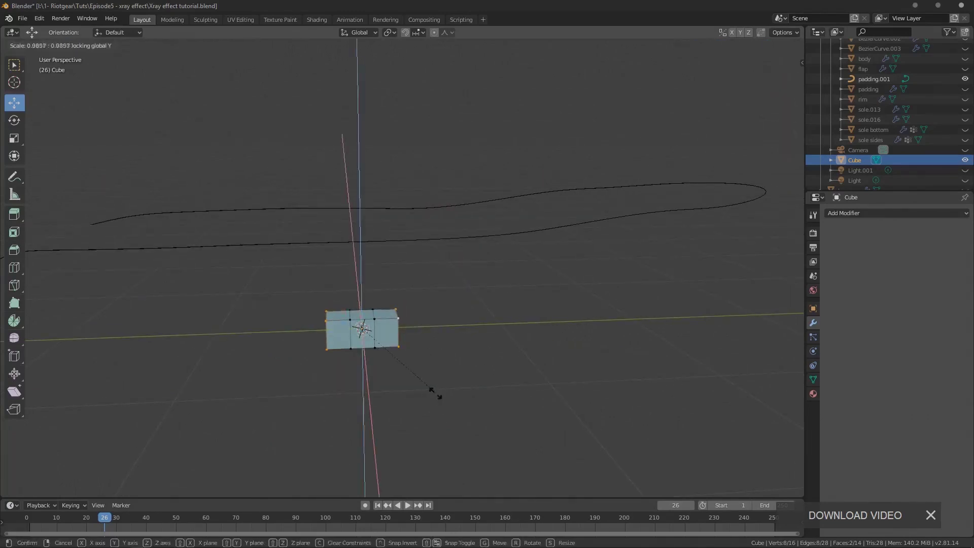
Give the cube an Array modifier with its relative offset along Y
{"action": "left_click", "coordinate": [402, 342]}
{"action": "middle_click_drag", "start_coordinate": [394, 383], "coordinate": [394, 360]}
{"action": "key", "text": "Tab"}
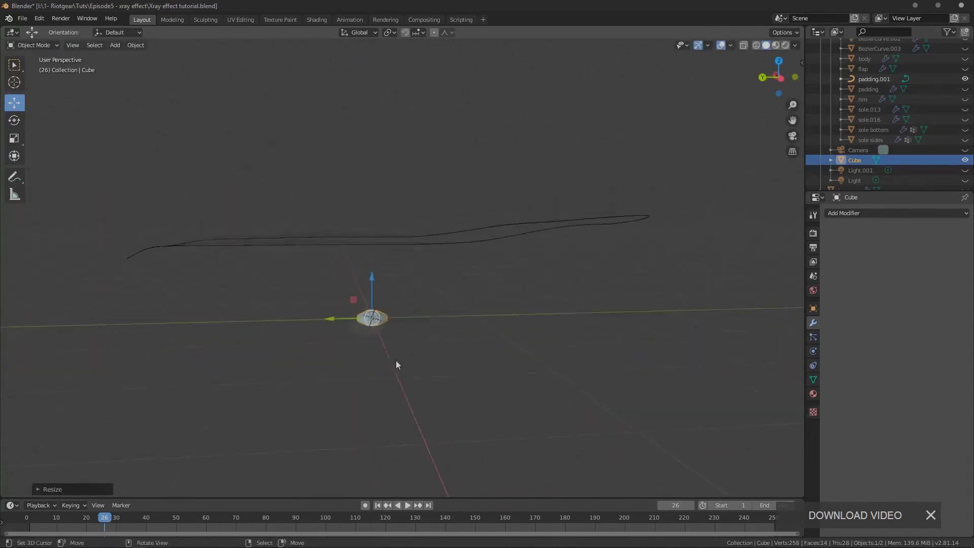
{"action": "left_click", "coordinate": [845, 213]}
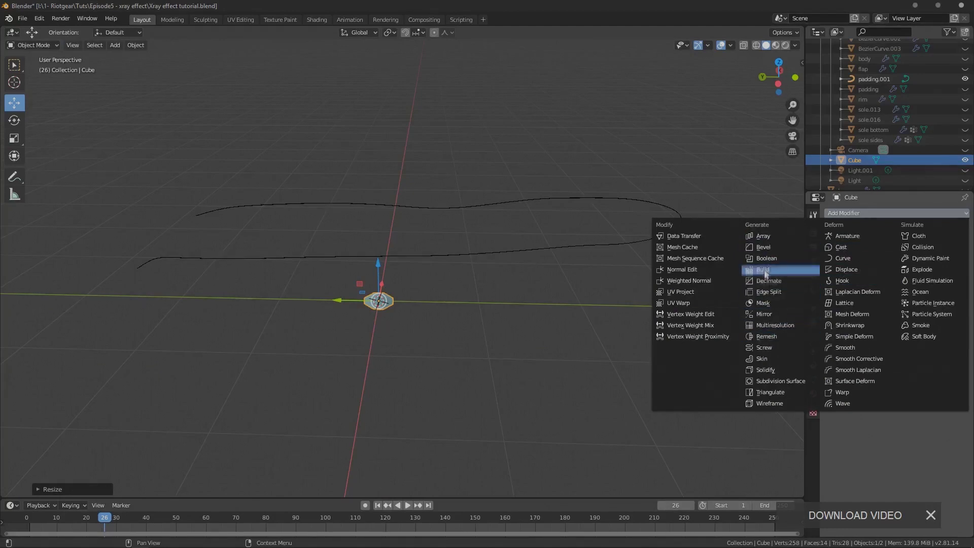
{"action": "left_click", "coordinate": [763, 236]}
{"action": "left_click", "coordinate": [940, 295]}
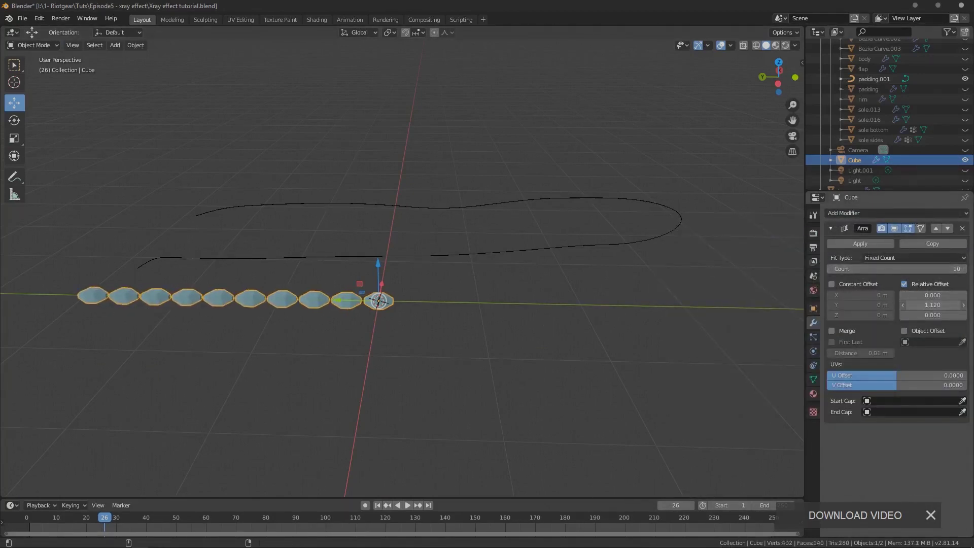
Scale the cube's mesh down in Edit Mode and save
{"action": "key", "text": "Tab"}
{"action": "key", "text": "s"}
{"action": "left_click", "coordinate": [437, 298]}
{"action": "key", "text": "ctrl+s"}
{"action": "key", "text": "Tab"}
Add a second Array modifier, then undo it
{"action": "middle_click_drag", "start_coordinate": [428, 294], "coordinate": [457, 289]}
{"action": "left_click", "coordinate": [831, 229]}
{"action": "left_click", "coordinate": [863, 213]}
{"action": "left_click", "coordinate": [759, 246]}
{"action": "key", "text": "ctrl+z"}
{"action": "left_click", "coordinate": [872, 213]}
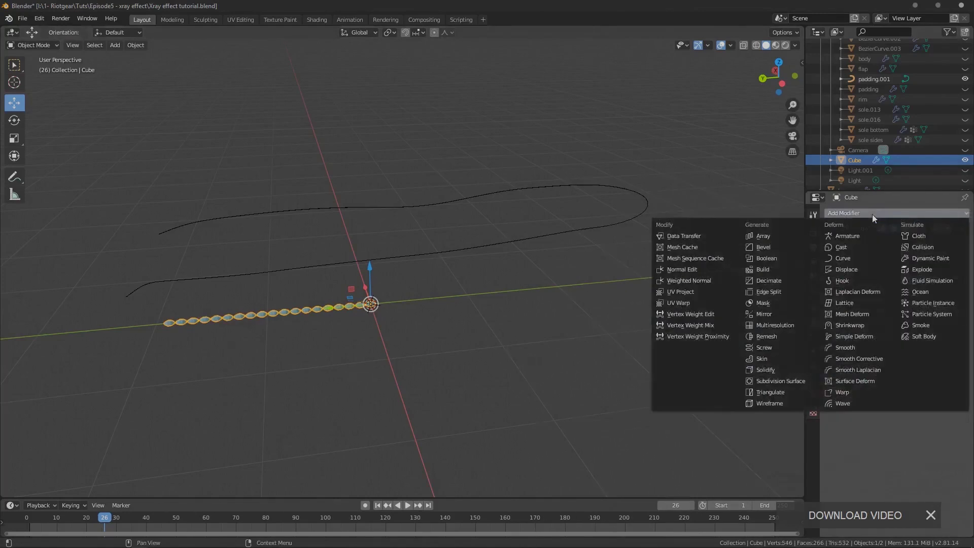
Add a Curve modifier following padding.001 with deformation axis Y
{"action": "left_click", "coordinate": [844, 257]}
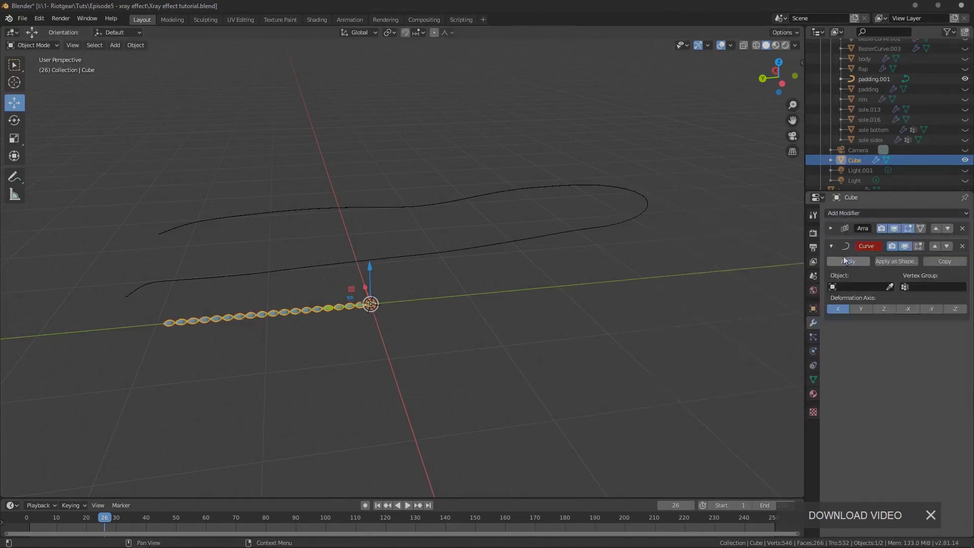
{"action": "left_click", "coordinate": [536, 232]}
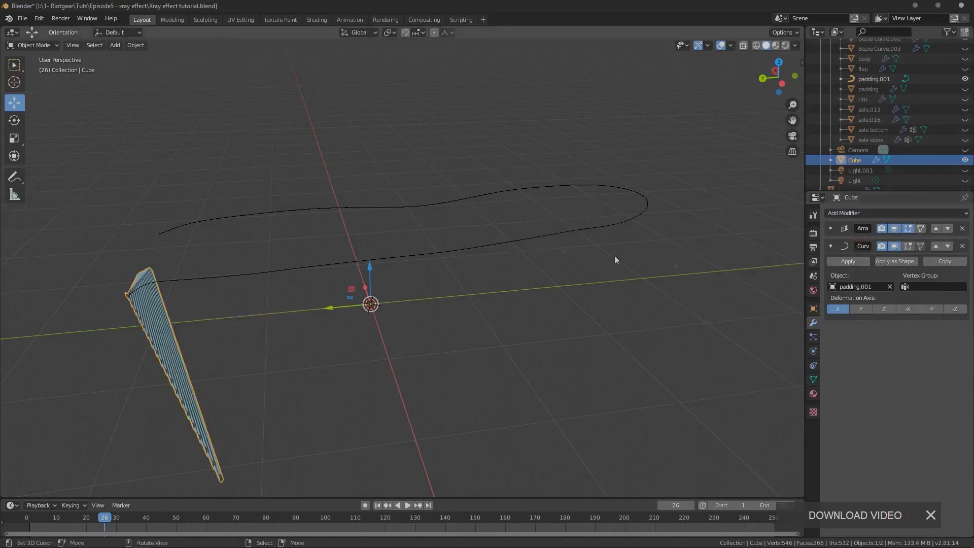
{"action": "left_click", "coordinate": [861, 308]}
{"action": "middle_click_drag", "start_coordinate": [227, 291], "coordinate": [661, 285]}
Unhide the shoe, select the stitch chain, scale it, and set Array count to 164
{"action": "key", "text": "alt+h"}
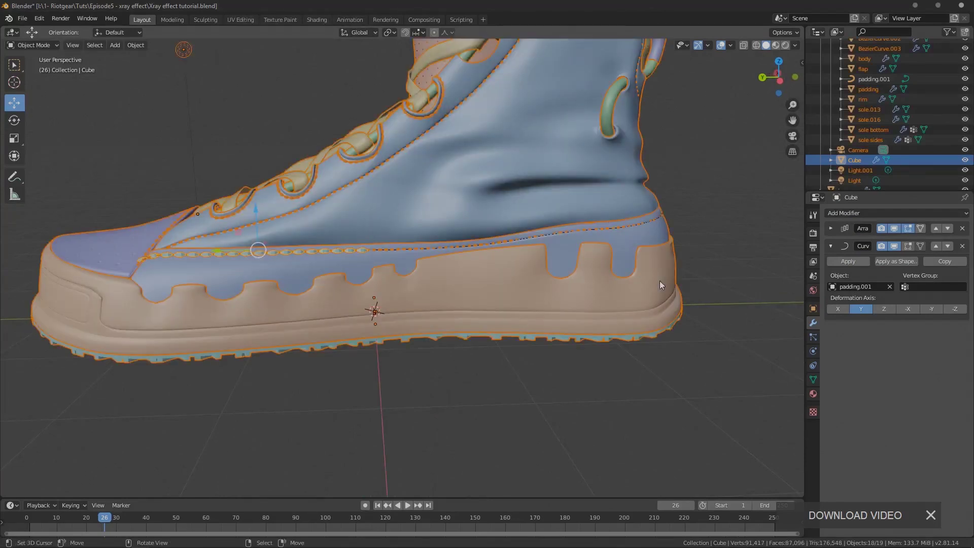
{"action": "scroll", "coordinate": [906, 154], "scroll_direction": "down", "scroll_amount": 2}
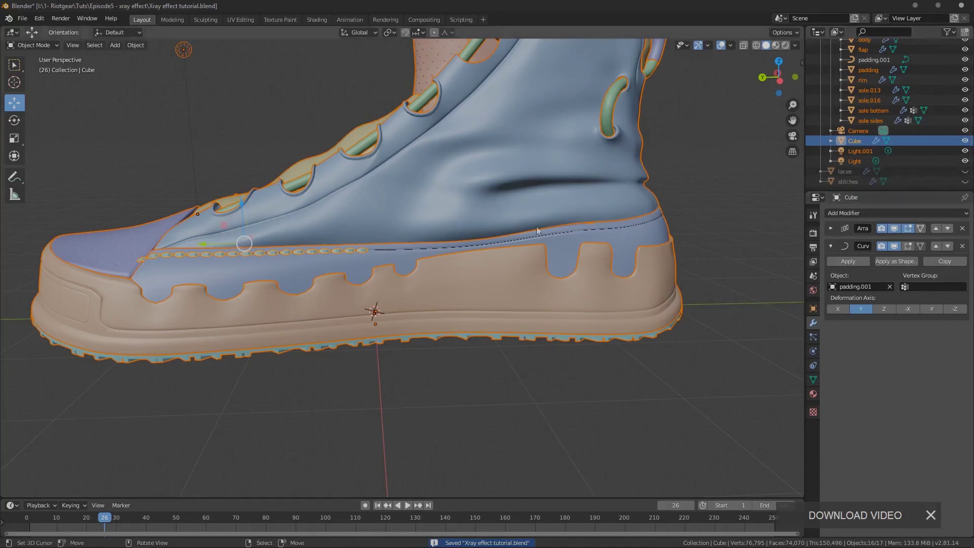
{"action": "left_click", "coordinate": [375, 388]}
{"action": "middle_click_drag", "start_coordinate": [349, 352], "coordinate": [382, 361]}
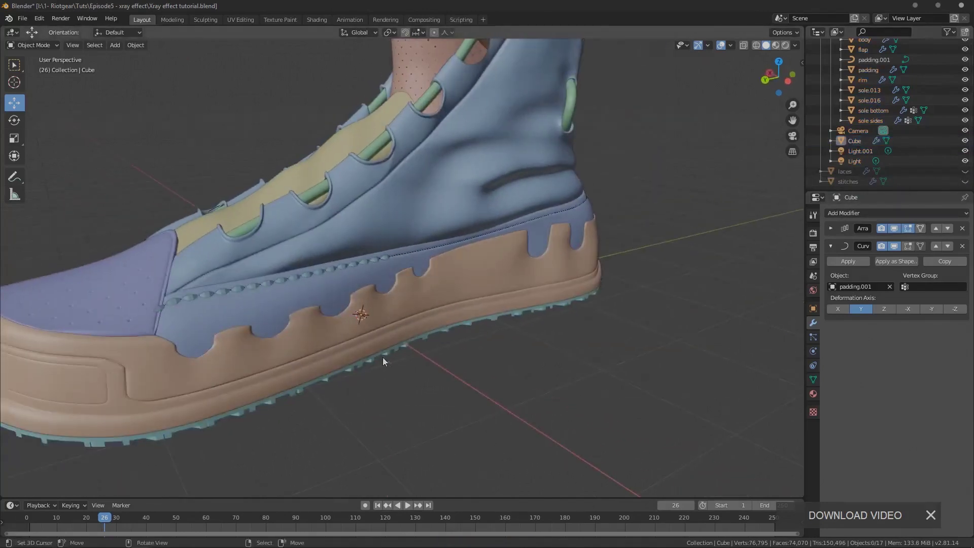
{"action": "left_click", "coordinate": [295, 282]}
{"action": "scroll", "coordinate": [307, 348], "scroll_direction": "up", "scroll_amount": 5}
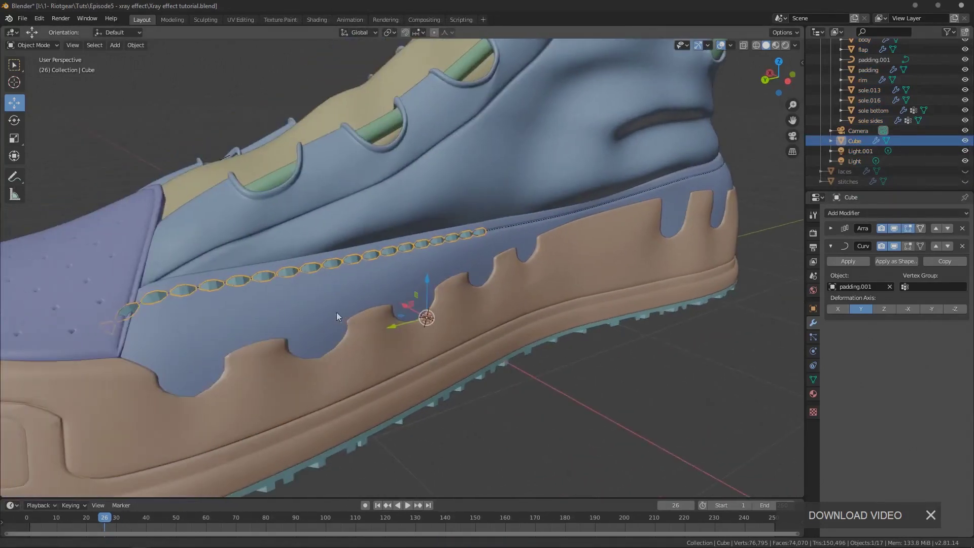
{"action": "middle_click_drag", "start_coordinate": [337, 313], "coordinate": [336, 318]}
{"action": "key", "text": "s"}
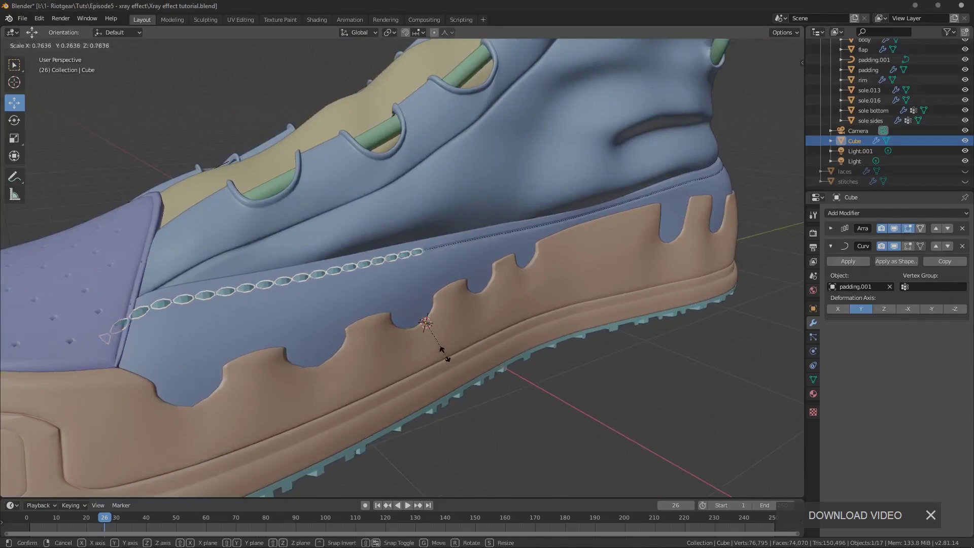
{"action": "left_click", "coordinate": [417, 322]}
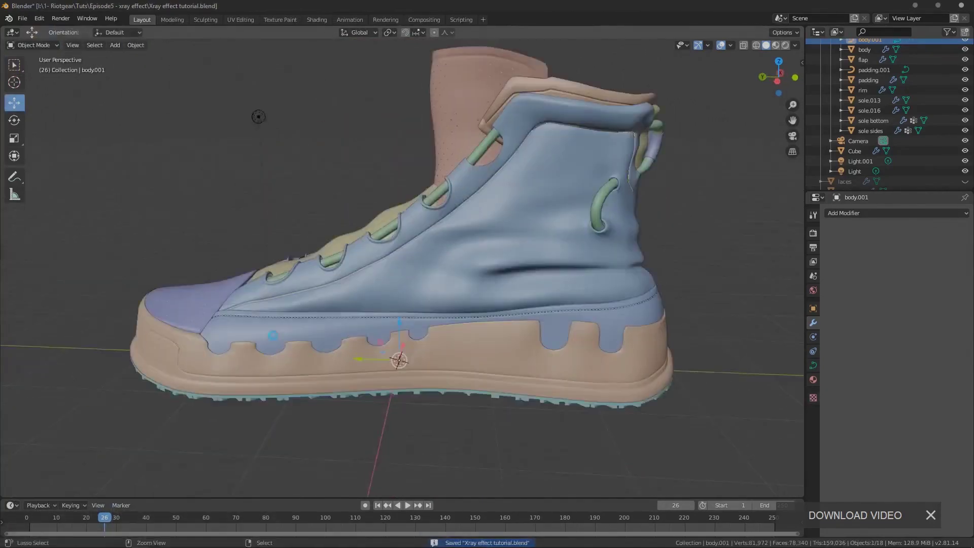
Cycle through overlapping objects on the shoe side until the Cube stitch array is selected
{"action": "scroll", "coordinate": [309, 336], "scroll_direction": "up", "scroll_amount": 6}
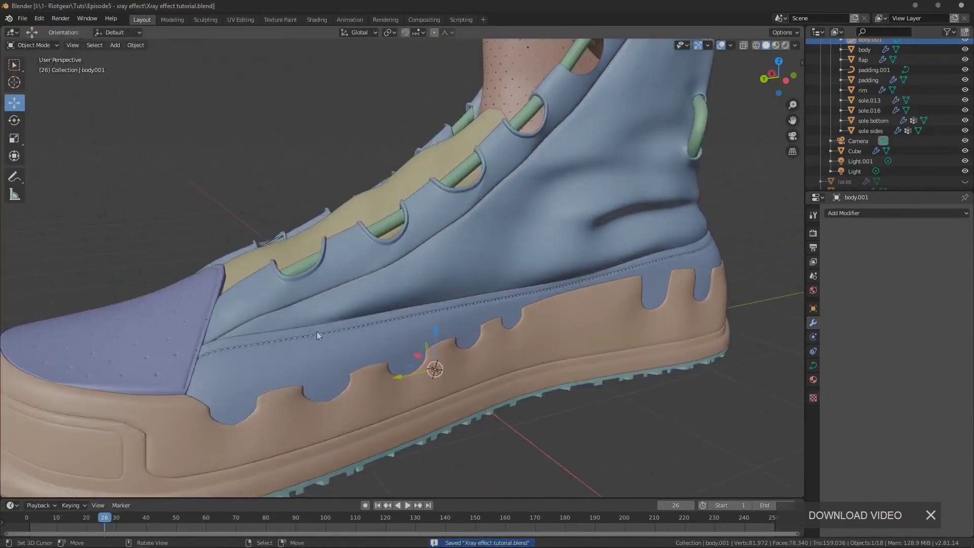
{"action": "left_click", "coordinate": [298, 352]}
{"action": "left_click", "coordinate": [298, 352]}
{"action": "left_click", "coordinate": [300, 352]}
{"action": "left_click", "coordinate": [299, 352]}
{"action": "left_click", "coordinate": [298, 351]}
{"action": "left_click", "coordinate": [298, 352]}
{"action": "left_click", "coordinate": [299, 351]}
{"action": "left_click", "coordinate": [299, 351]}
{"action": "scroll", "coordinate": [300, 352], "scroll_direction": "down", "scroll_amount": 4}
{"action": "middle_click_drag", "start_coordinate": [387, 282], "coordinate": [386, 254]}
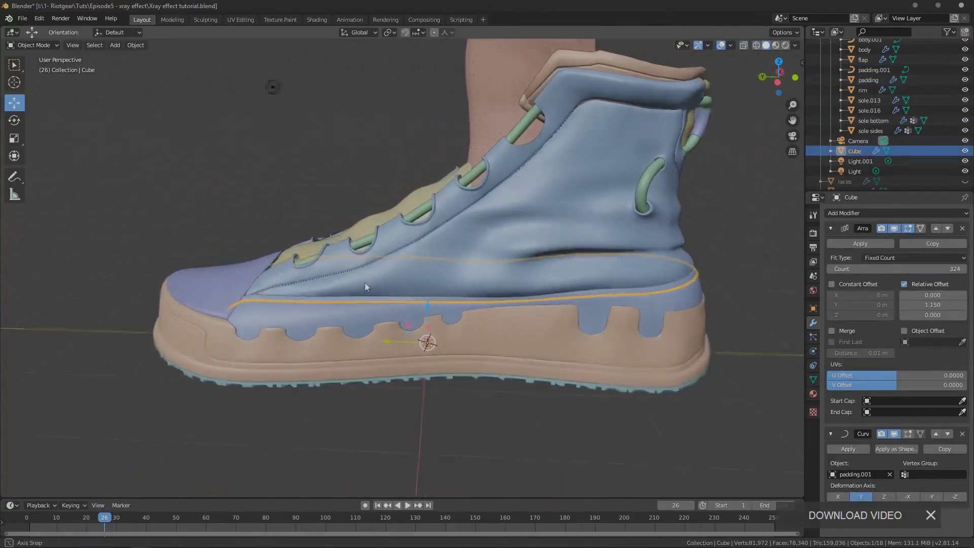
Hide the body upper, then duplicate the stitch array Cube in place as Cube.001
{"action": "left_click", "coordinate": [498, 224]}
{"action": "key", "text": "h"}
{"action": "scroll", "coordinate": [498, 225], "scroll_direction": "up", "scroll_amount": 6}
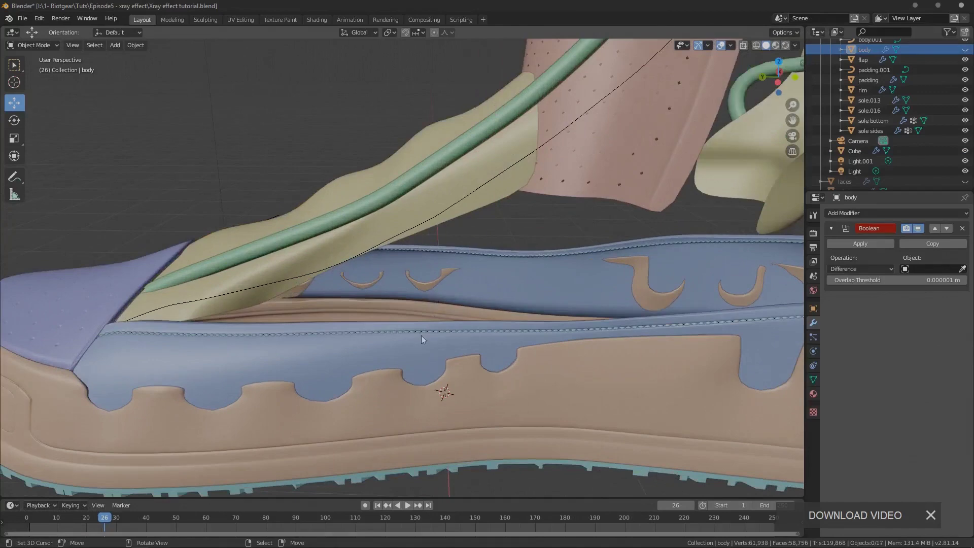
{"action": "left_click", "coordinate": [414, 332]}
{"action": "left_click", "coordinate": [414, 333]}
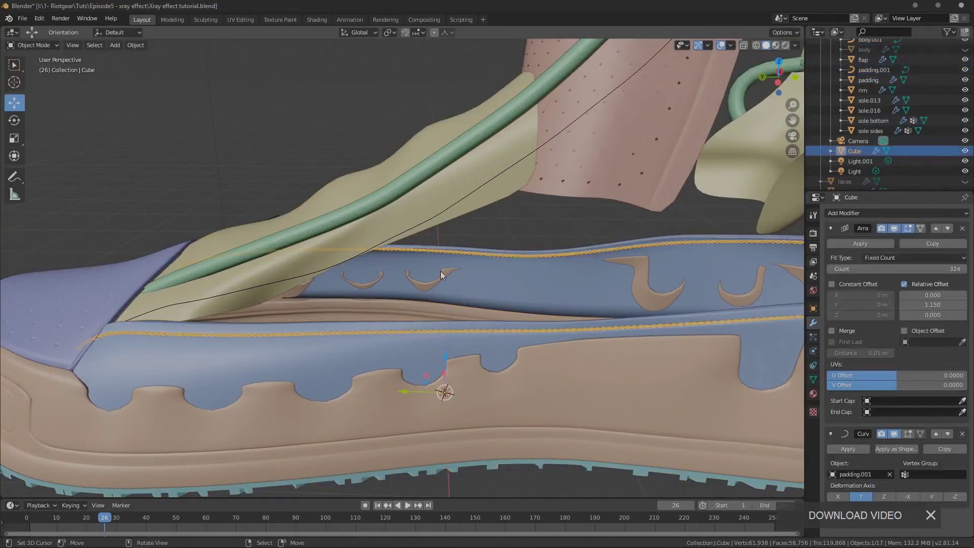
{"action": "key", "text": "shift+d"}
{"action": "key", "text": "Escape"}
{"action": "scroll", "coordinate": [548, 227], "scroll_direction": "down", "scroll_amount": 4}
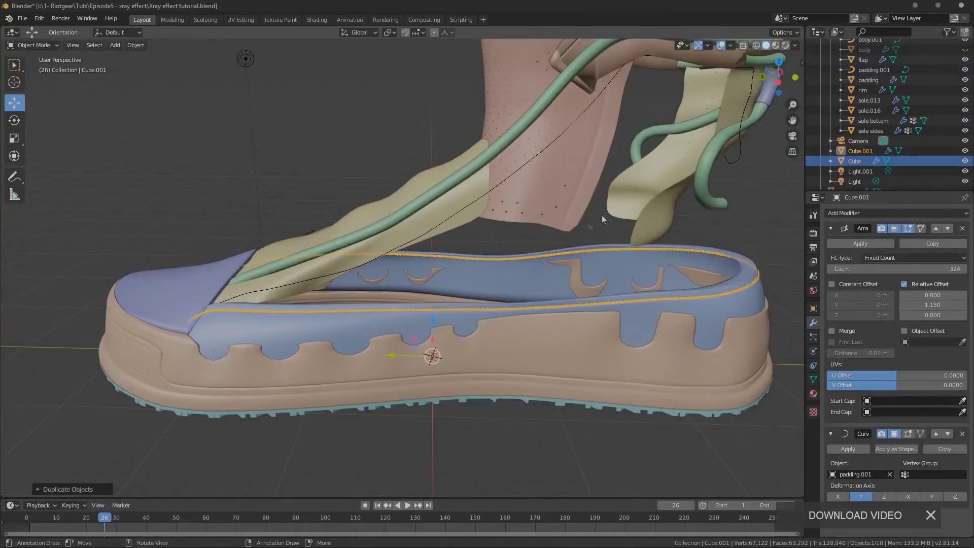
Set the original Cube's Curve modifier object to body.001 and save
{"action": "left_click", "coordinate": [831, 230]}
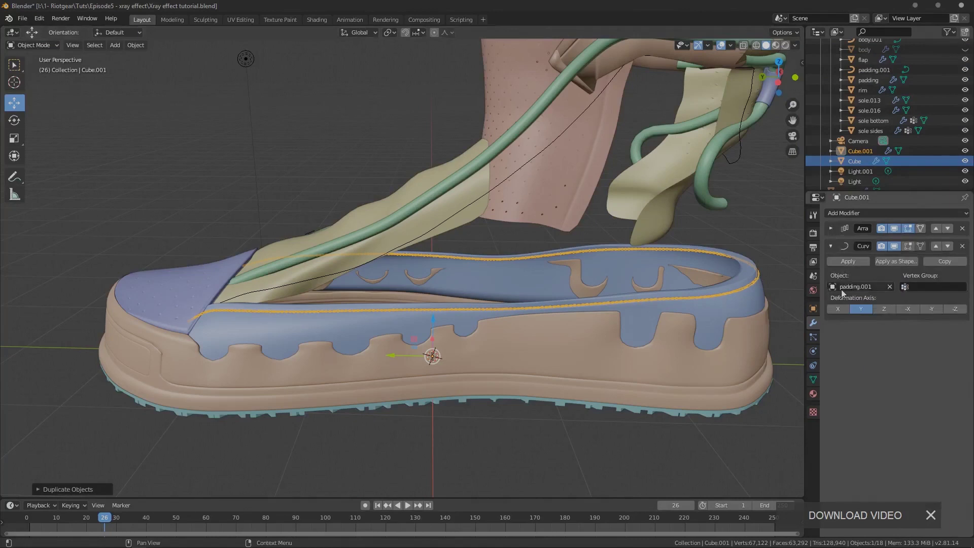
{"action": "left_click", "coordinate": [733, 162]}
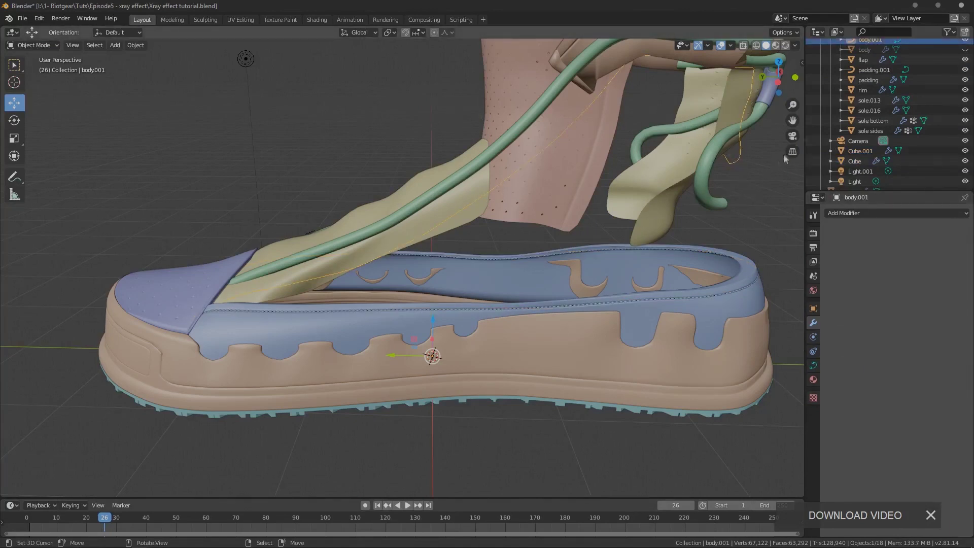
{"action": "scroll", "coordinate": [843, 101], "scroll_direction": "up", "scroll_amount": 1}
{"action": "scroll", "coordinate": [842, 101], "scroll_direction": "down", "scroll_amount": 1}
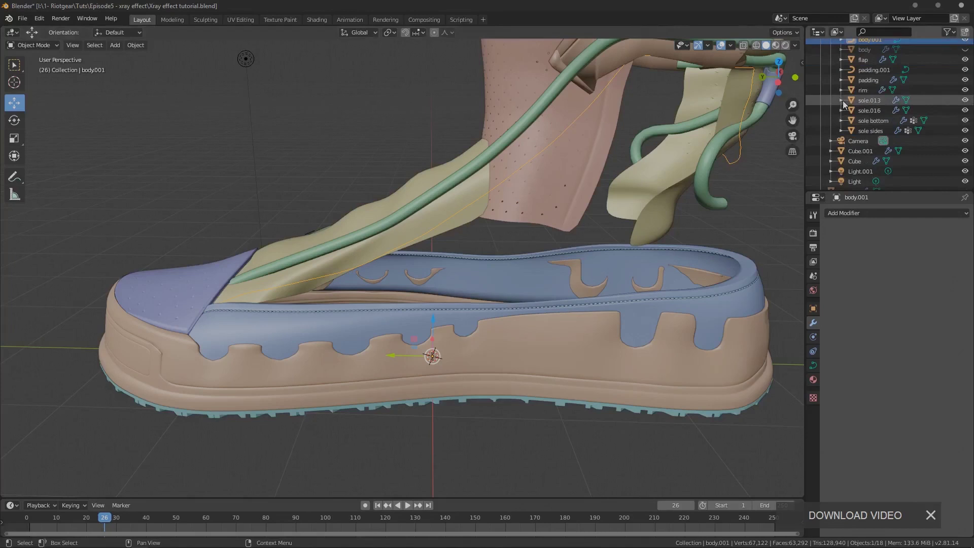
{"action": "left_click", "coordinate": [489, 309]}
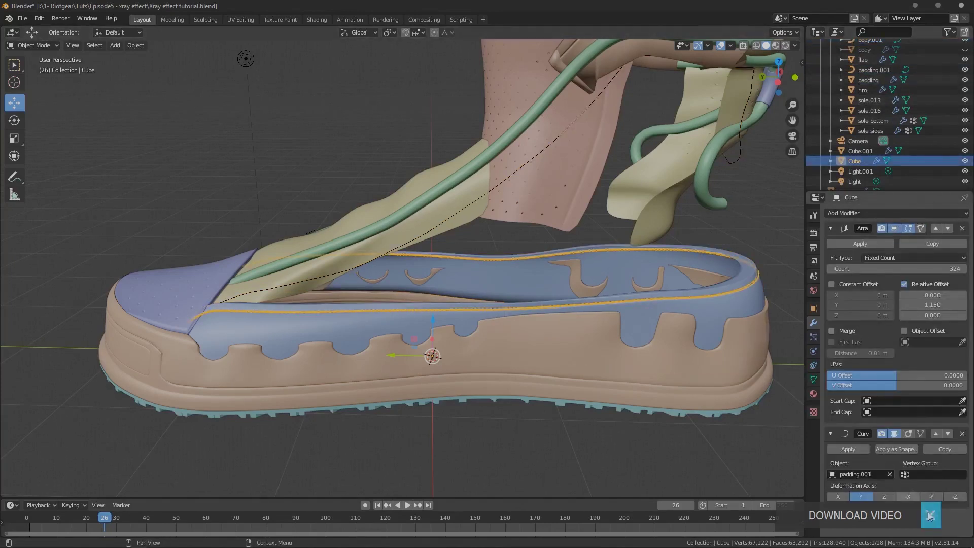
{"action": "left_click", "coordinate": [863, 477]}
{"action": "left_click", "coordinate": [852, 370]}
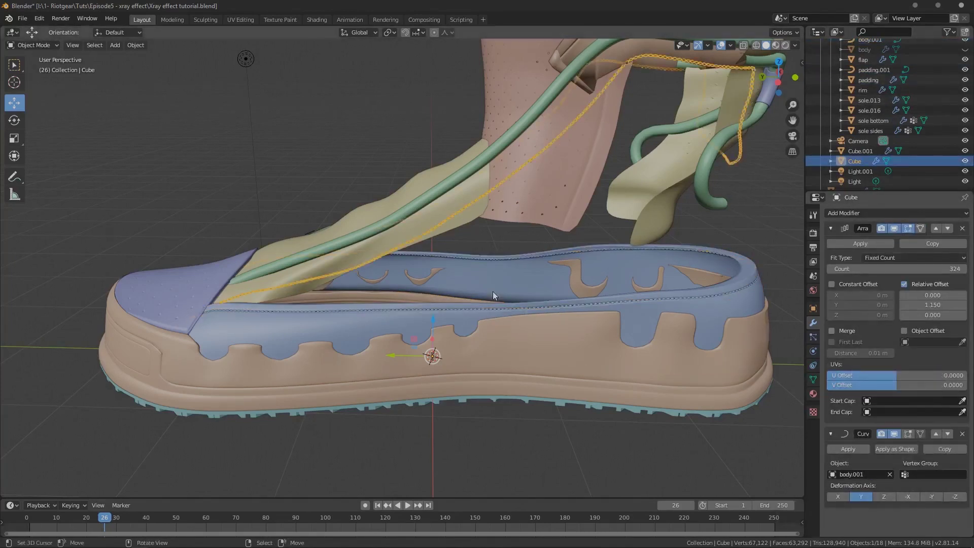
{"action": "key", "text": "ctrl+s"}
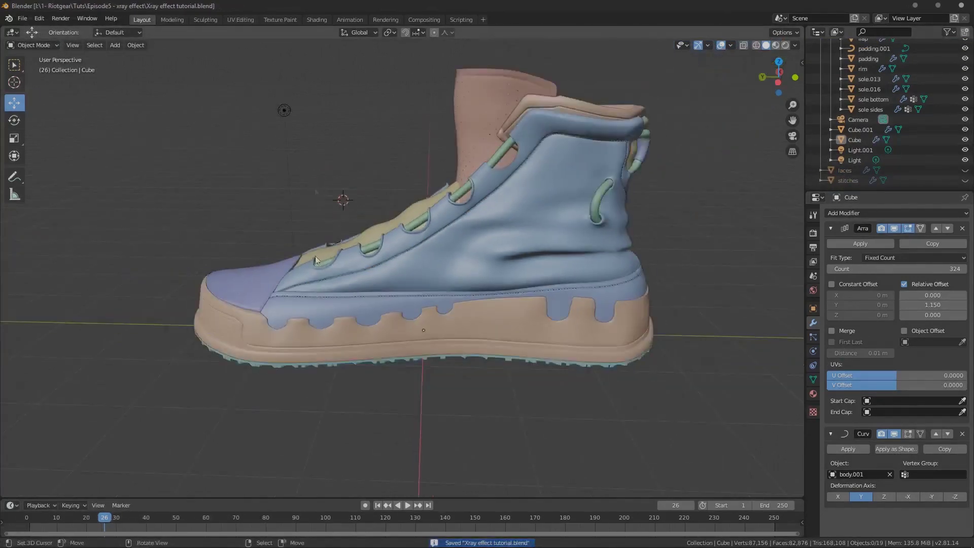
Inspect the sole's wavy edge from close up and above, then select the stitching Cube
{"action": "scroll", "coordinate": [329, 260], "scroll_direction": "up", "scroll_amount": 3}
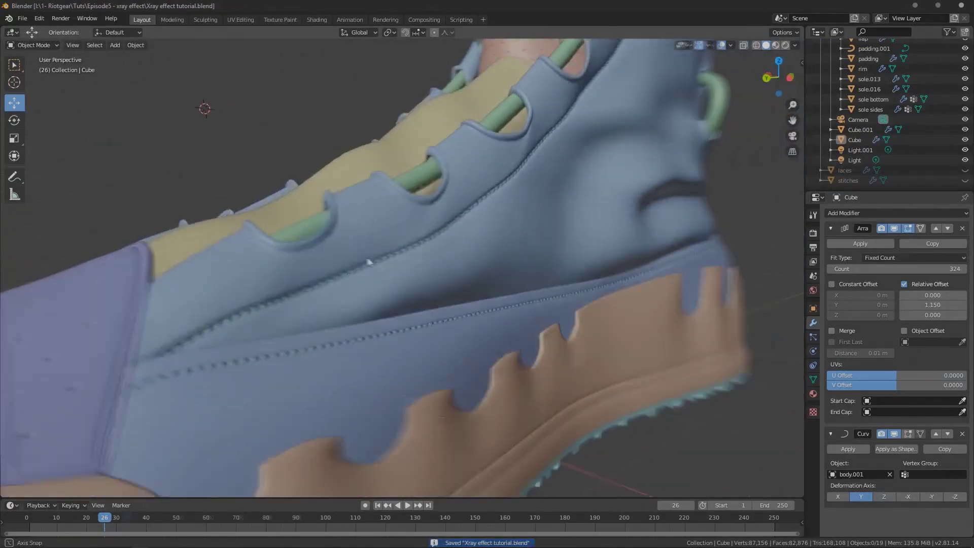
{"action": "middle_click_drag", "start_coordinate": [359, 261], "coordinate": [577, 311]}
{"action": "scroll", "coordinate": [624, 239], "scroll_direction": "up", "scroll_amount": 5}
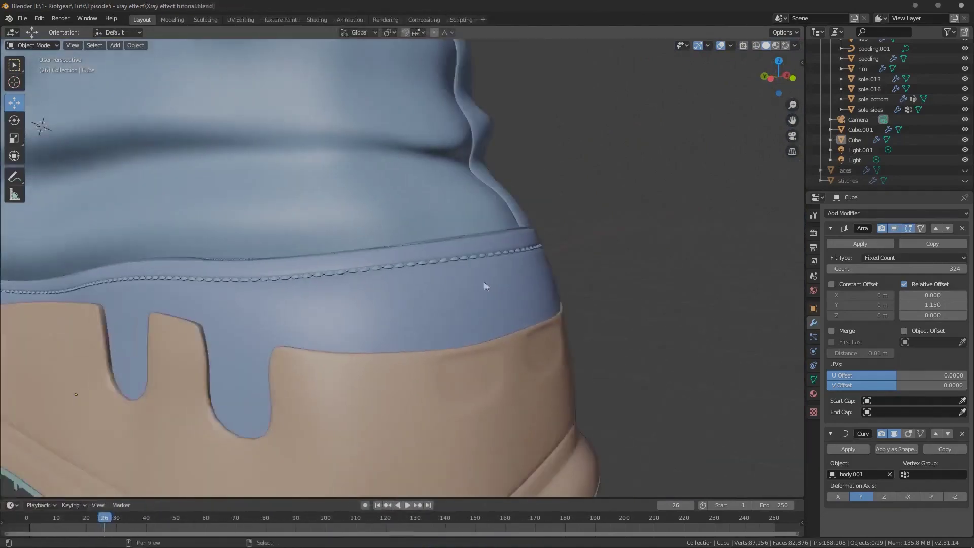
{"action": "scroll", "coordinate": [361, 298], "scroll_direction": "down", "scroll_amount": 4}
{"action": "scroll", "coordinate": [510, 319], "scroll_direction": "up", "scroll_amount": 4}
{"action": "scroll", "coordinate": [510, 319], "scroll_direction": "down", "scroll_amount": 3}
{"action": "middle_click_drag", "start_coordinate": [510, 319], "coordinate": [431, 264]}
{"action": "left_click", "coordinate": [855, 140]}
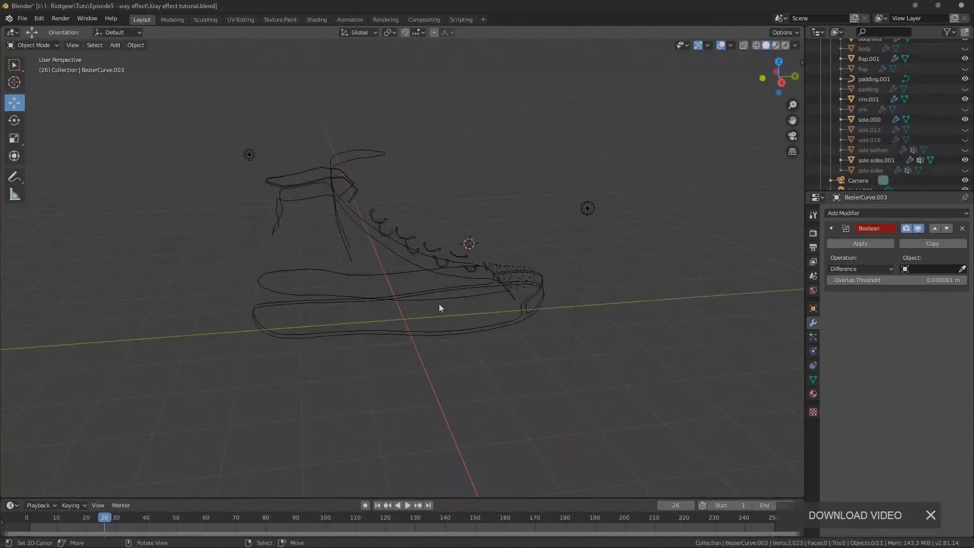
Orbit around the sneaker's wireframe outline curve from several angles
{"action": "middle_click_drag", "start_coordinate": [439, 303], "coordinate": [342, 360]}
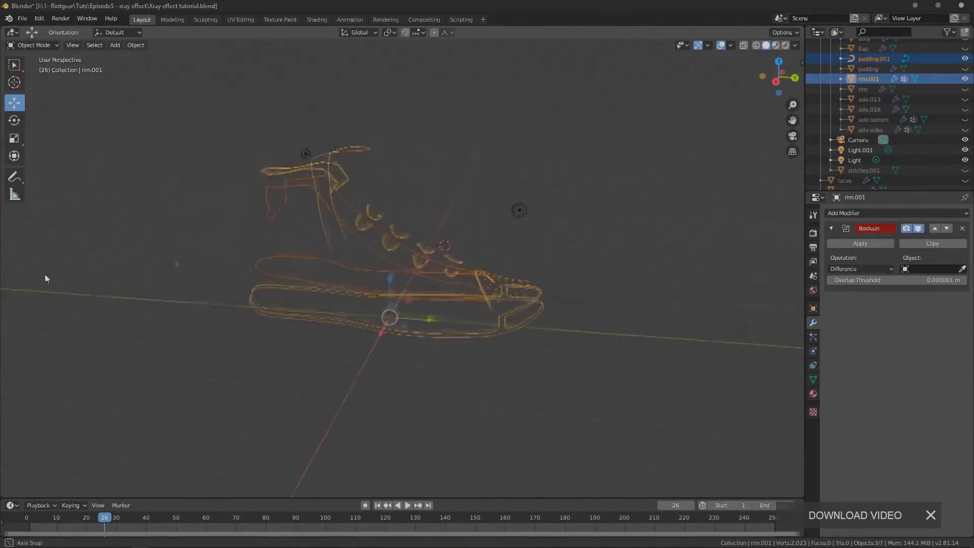
{"action": "middle_click_drag", "start_coordinate": [44, 273], "coordinate": [293, 175]}
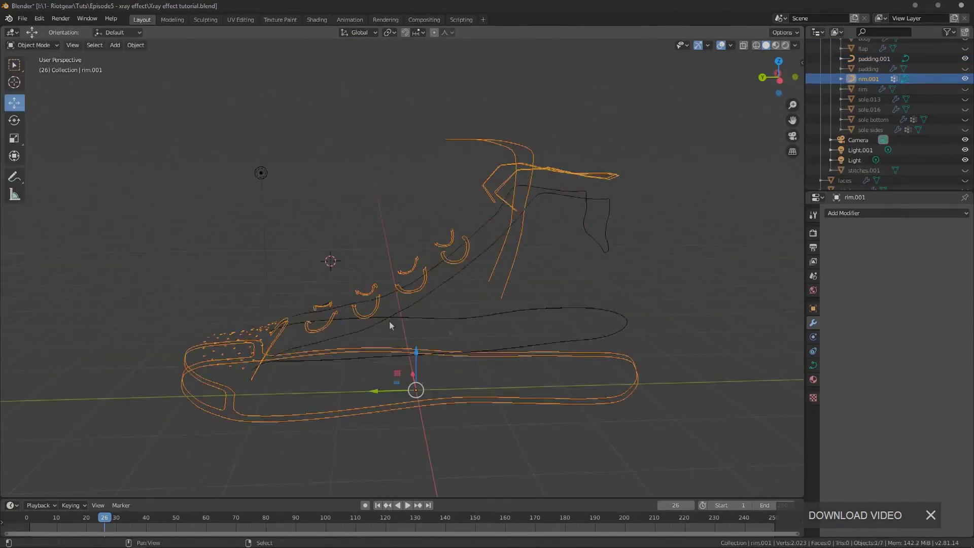
{"action": "middle_click_drag", "start_coordinate": [389, 321], "coordinate": [493, 339]}
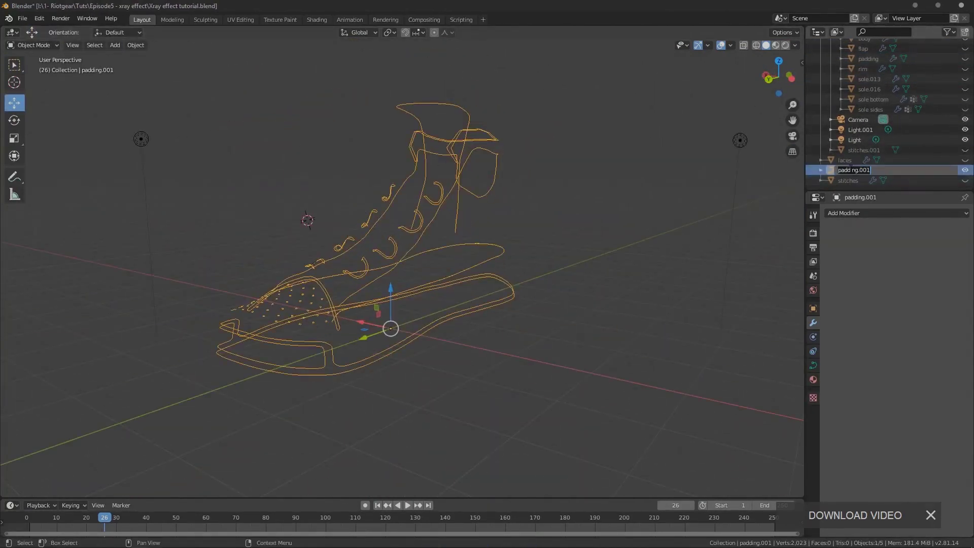
{"action": "middle_click_drag", "start_coordinate": [421, 284], "coordinate": [427, 249]}
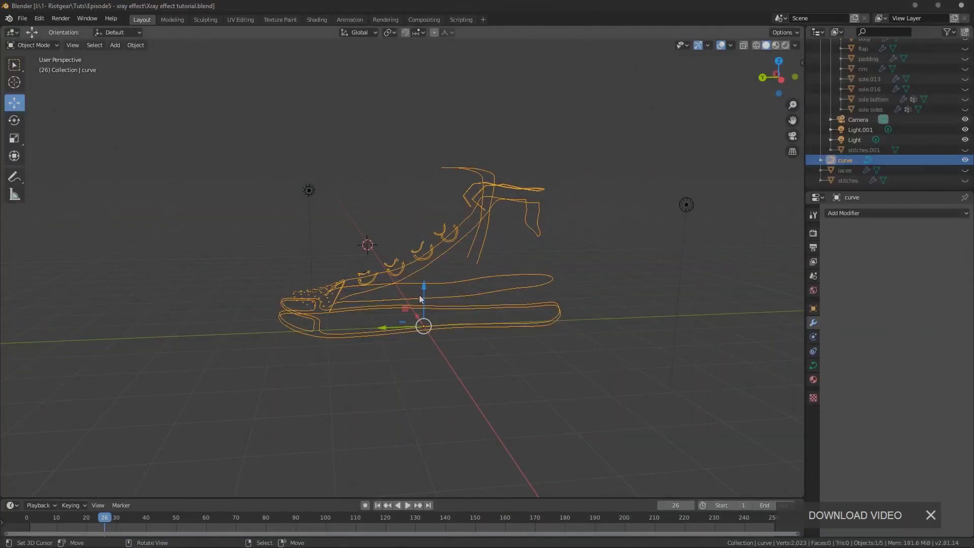
{"action": "mouse_move", "coordinate": [420, 299]}
{"action": "middle_mouse_down"}
{"action": "mouse_move", "coordinate": [453, 303]}
{"action": "mouse_move", "coordinate": [423, 310]}
{"action": "middle_mouse_up"}
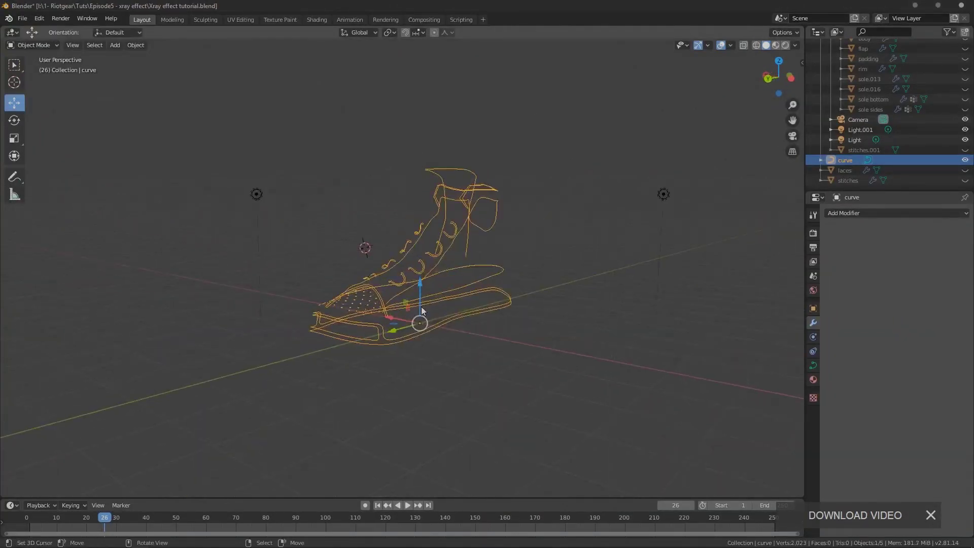
Unhide all objects, save, deselect everything, and view the shoe up close
{"action": "key", "text": "alt+h"}
{"action": "key", "text": "ctrl+s"}
{"action": "key", "text": "alt+a"}
{"action": "middle_click_drag", "start_coordinate": [298, 322], "coordinate": [609, 254]}
{"action": "scroll", "coordinate": [702, 238], "scroll_direction": "up", "scroll_amount": 5}
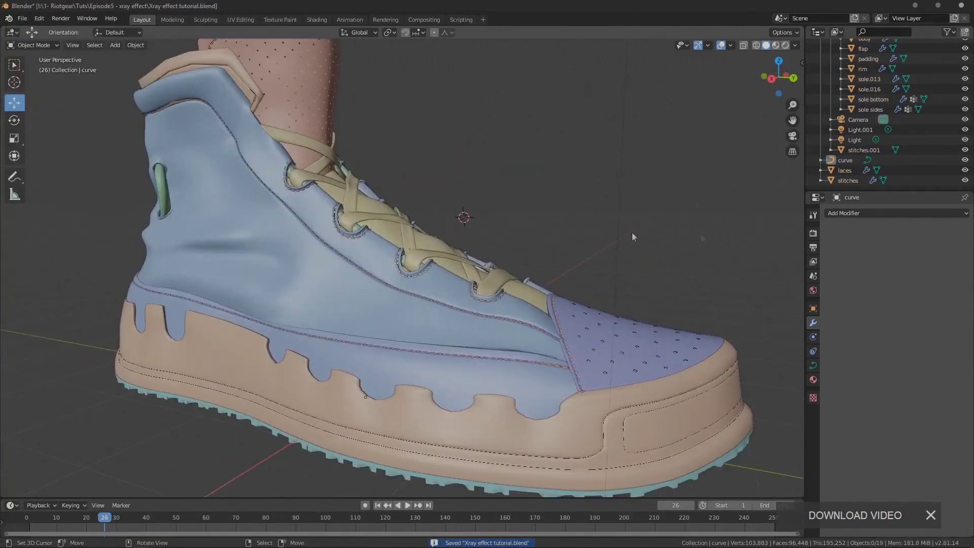
{"action": "middle_click_drag", "start_coordinate": [702, 239], "coordinate": [249, 365]}
{"action": "middle_click_drag", "start_coordinate": [324, 322], "coordinate": [620, 223]}
Hide the laces and curve objects in the outliner
{"action": "left_click", "coordinate": [965, 170]}
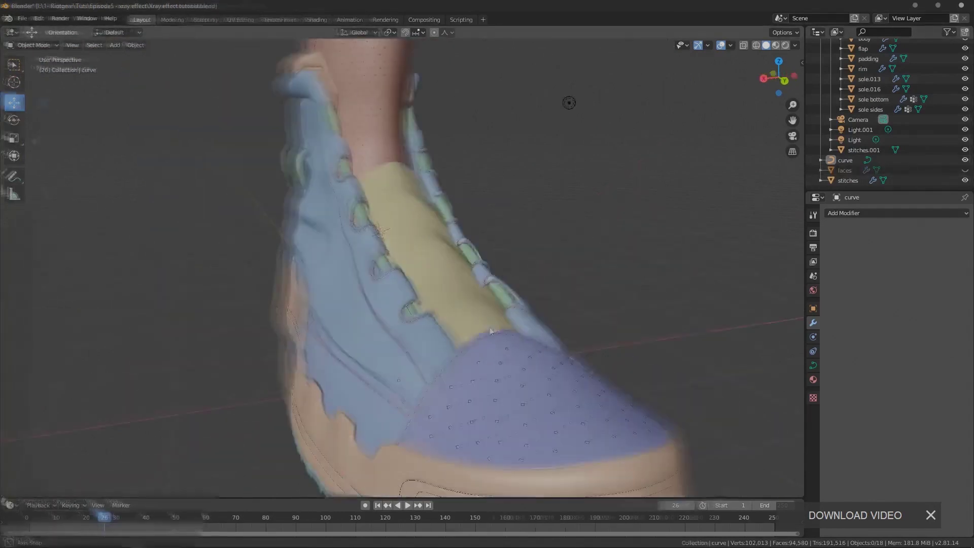
{"action": "left_click", "coordinate": [423, 324]}
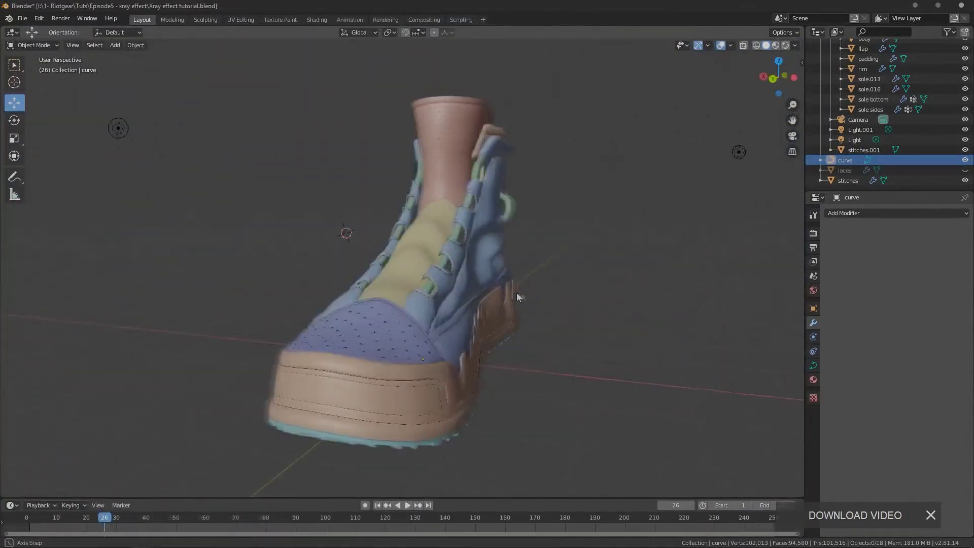
{"action": "left_click", "coordinate": [965, 160]}
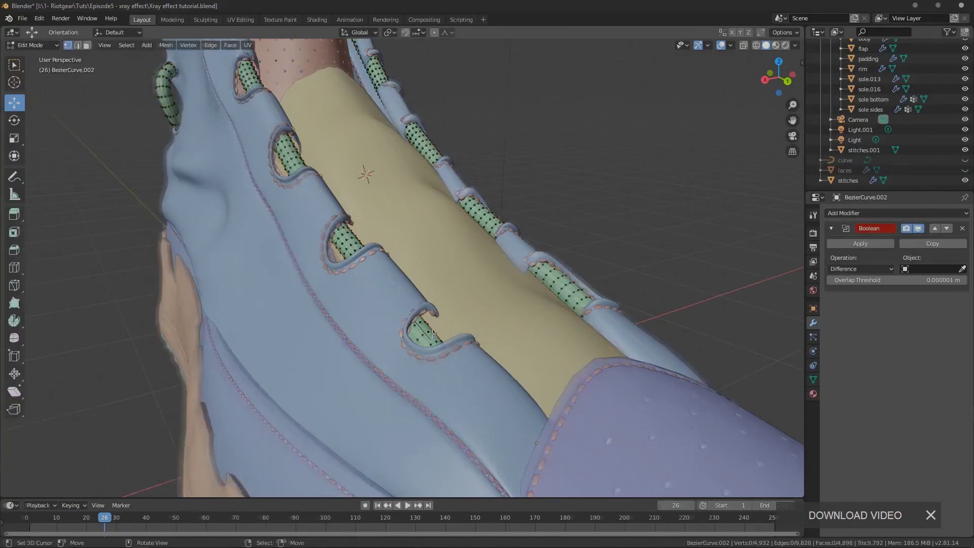
{"action": "scroll", "coordinate": [432, 333], "scroll_direction": "up", "scroll_amount": 3}
{"action": "scroll", "coordinate": [434, 361], "scroll_direction": "down", "scroll_amount": 3}
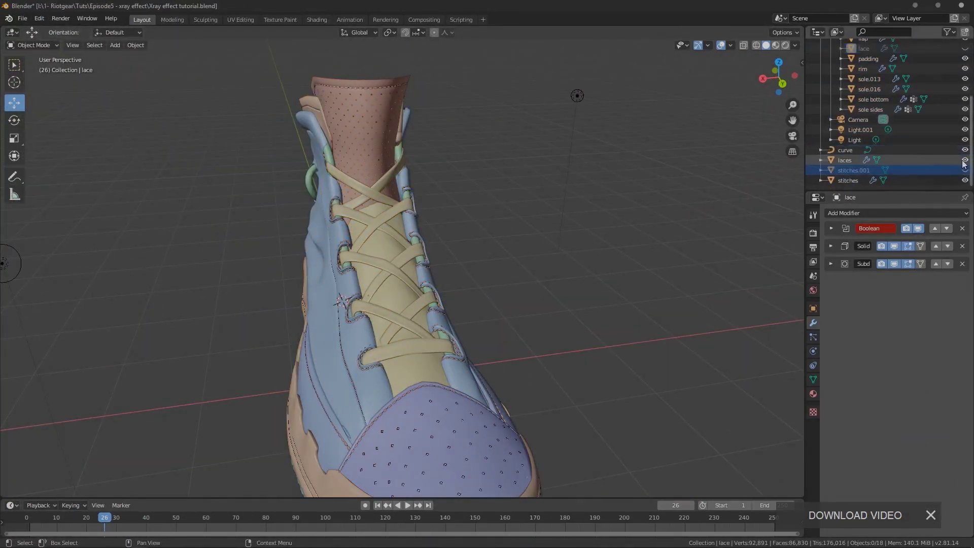
Hide stitches.001 and select the laces object to check its Boolean
{"action": "left_click", "coordinate": [964, 169]}
{"action": "left_click", "coordinate": [845, 162]}
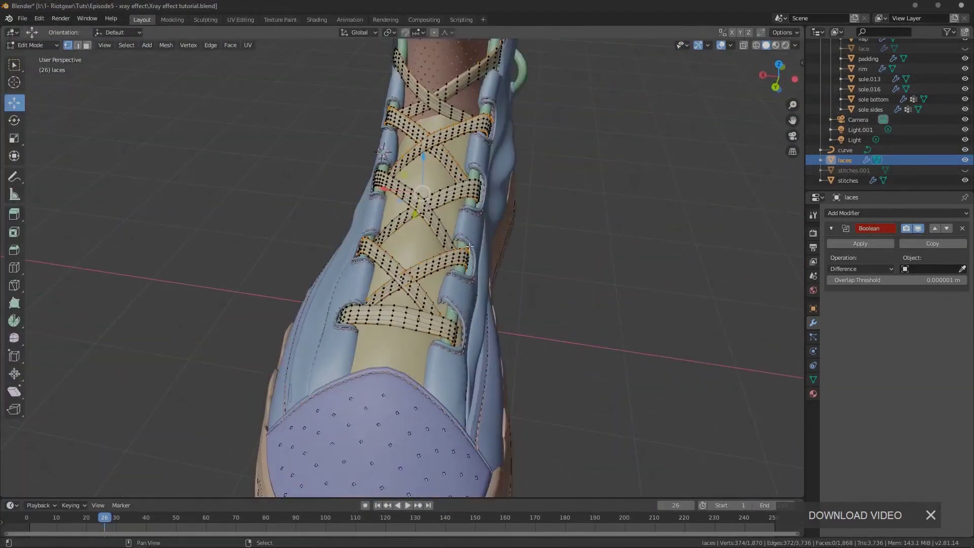
{"action": "left_click", "coordinate": [453, 270]}
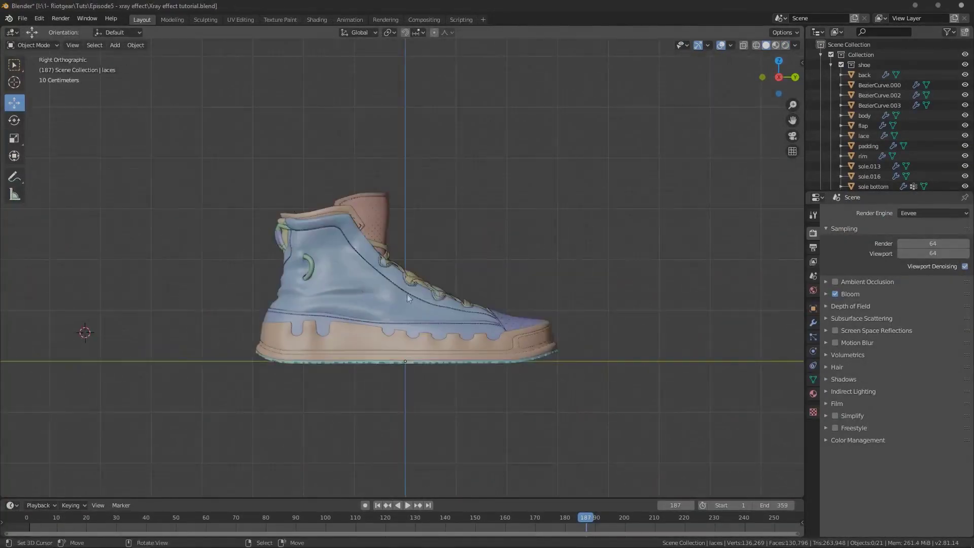
Add a cube and scale it into a thin, tall bar placed left of the shoe
{"action": "key", "text": "shift+a"}
{"action": "left_click", "coordinate": [475, 311]}
{"action": "key", "text": "s"}
{"action": "key", "text": "y"}
{"action": "left_click", "coordinate": [307, 349]}
{"action": "key", "text": "s"}
{"action": "key", "text": "z"}
{"action": "left_click", "coordinate": [331, 385]}
In Edit Mode, duplicate the bar twice along Y and turn on X-ray to align them
{"action": "key", "text": "g"}
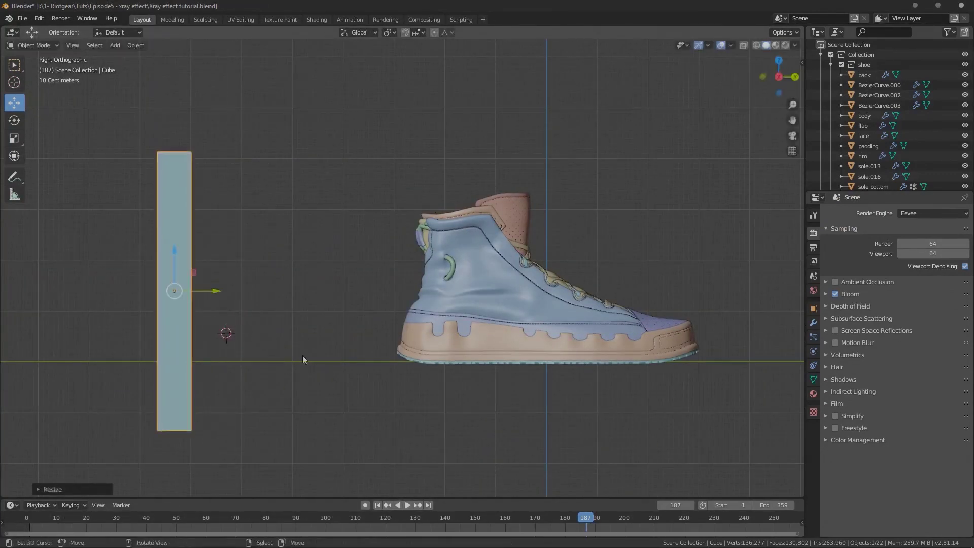
{"action": "key", "text": "Tab"}
{"action": "key", "text": "shift+d"}
{"action": "left_click", "coordinate": [303, 298]}
{"action": "key", "text": "shift+d"}
{"action": "left_click", "coordinate": [390, 297]}
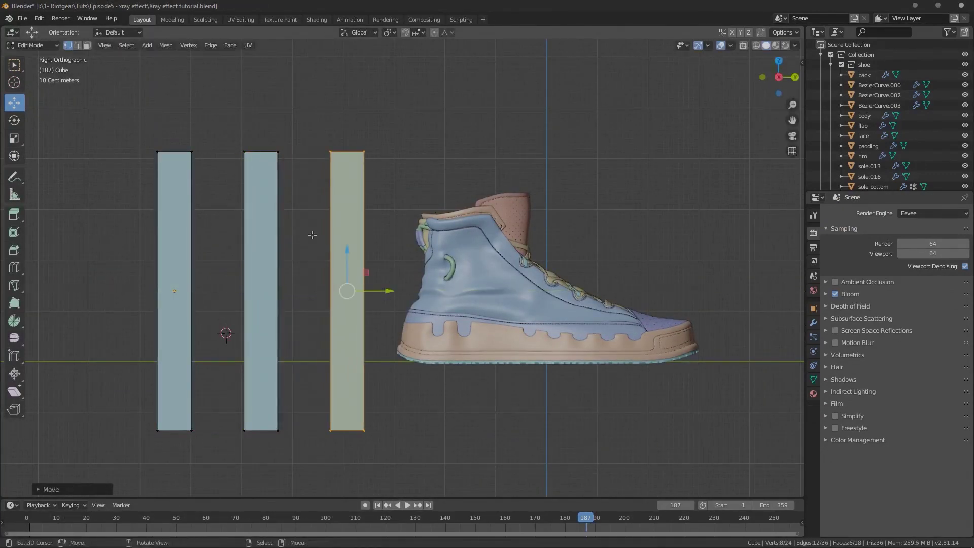
{"action": "key", "text": "alt+z"}
Slant the three bars, return to Object Mode, view from the right, and select the stitches
{"action": "key", "text": "r"}
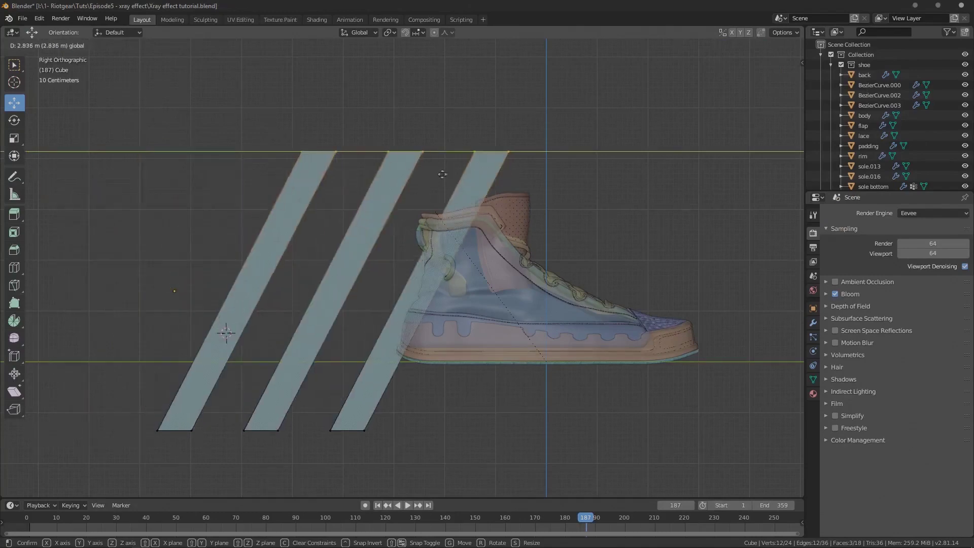
{"action": "key", "text": "Tab"}
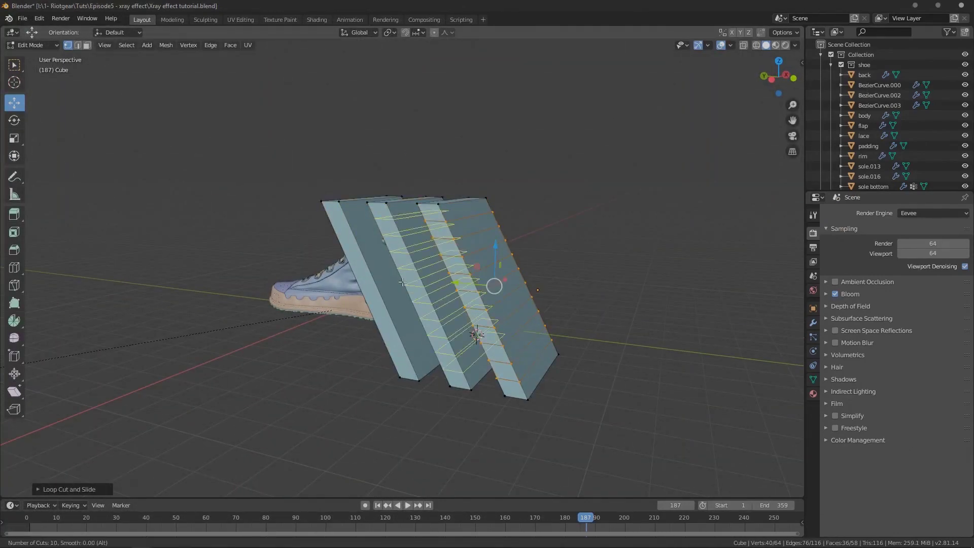
{"action": "key", "text": "KP_3"}
{"action": "scroll", "coordinate": [376, 269], "scroll_direction": "down", "scroll_amount": 2}
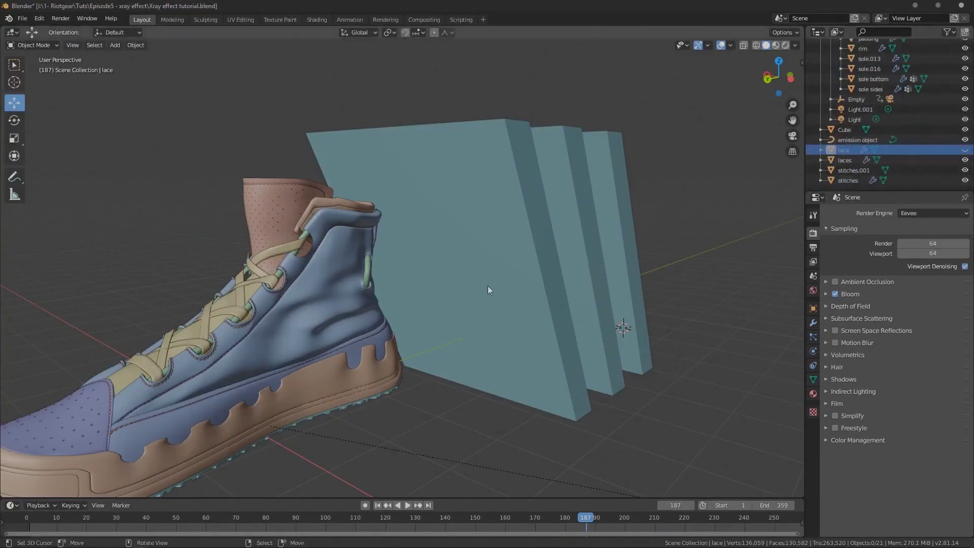
{"action": "left_click", "coordinate": [849, 180]}
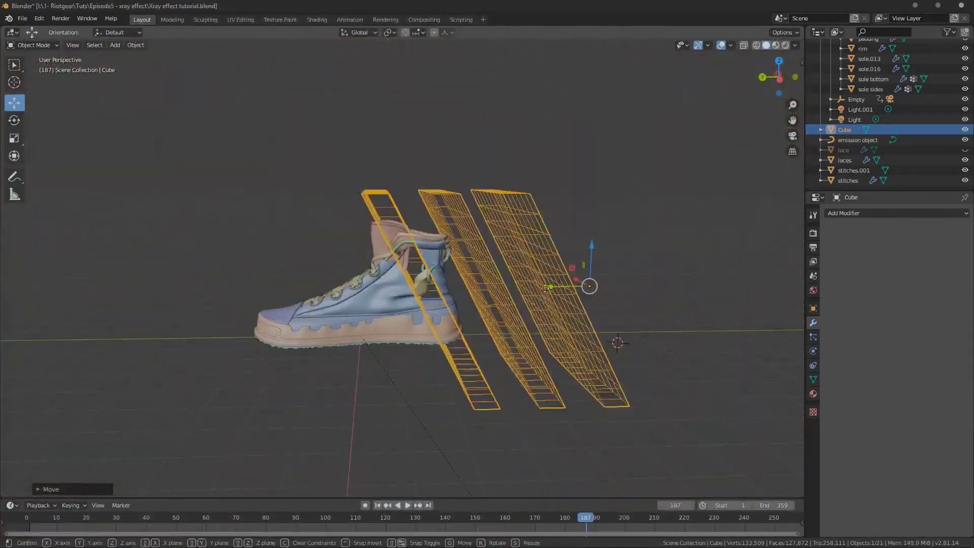
Link the body's Boolean Difference modifier to the body and all its child parts
{"action": "key", "text": "g"}
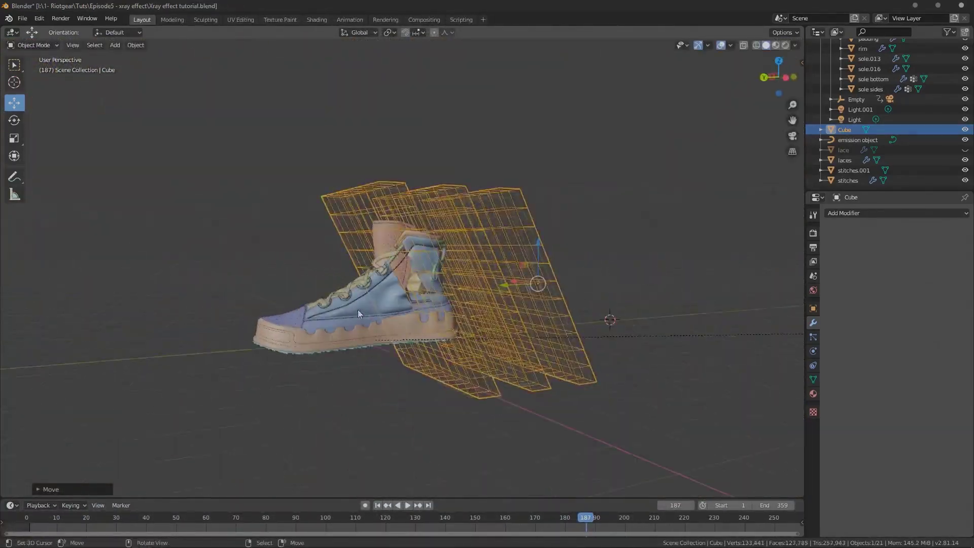
{"action": "left_click", "coordinate": [365, 345]}
{"action": "key", "text": "shift+g"}
{"action": "left_click", "coordinate": [374, 348]}
{"action": "key", "text": "ctrl+l"}
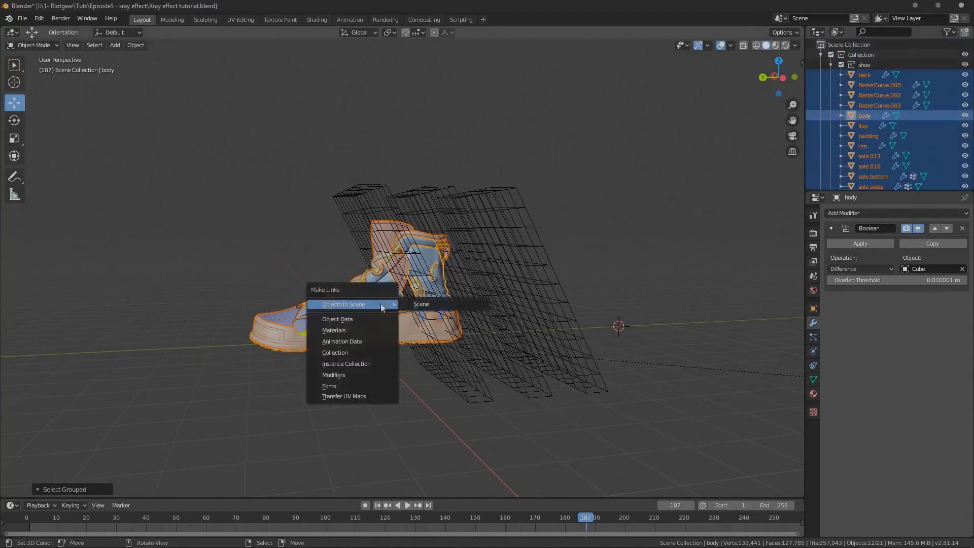
{"action": "left_click", "coordinate": [349, 372]}
Slide the slanted Cube plates along the shoe to position the cuts
{"action": "middle_click_drag", "start_coordinate": [349, 371], "coordinate": [638, 341]}
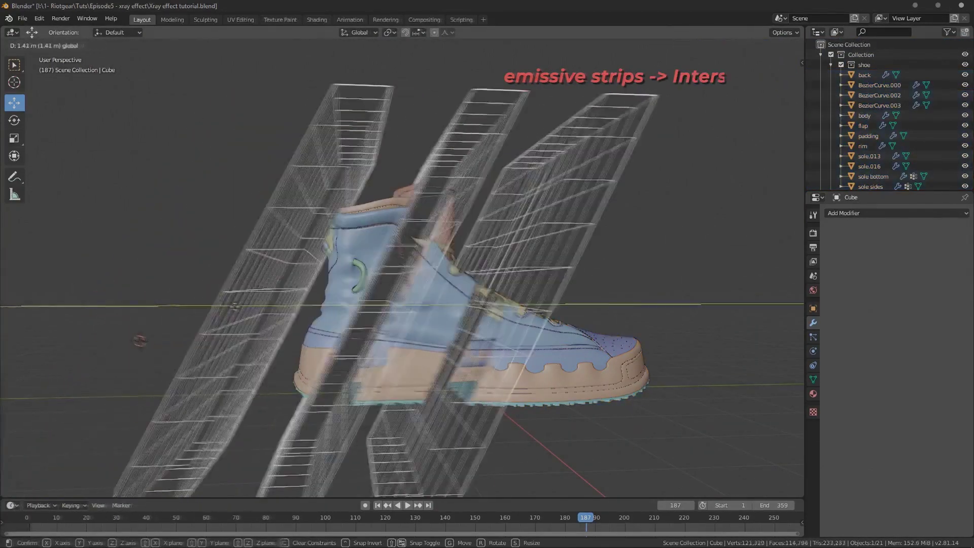
{"action": "key", "text": "g"}
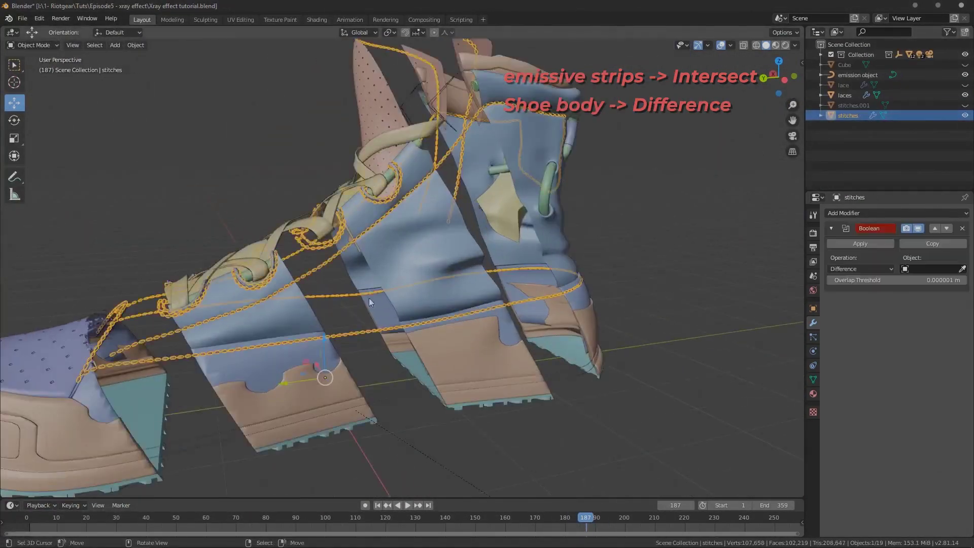
{"action": "middle_click_drag", "start_coordinate": [369, 297], "coordinate": [342, 298]}
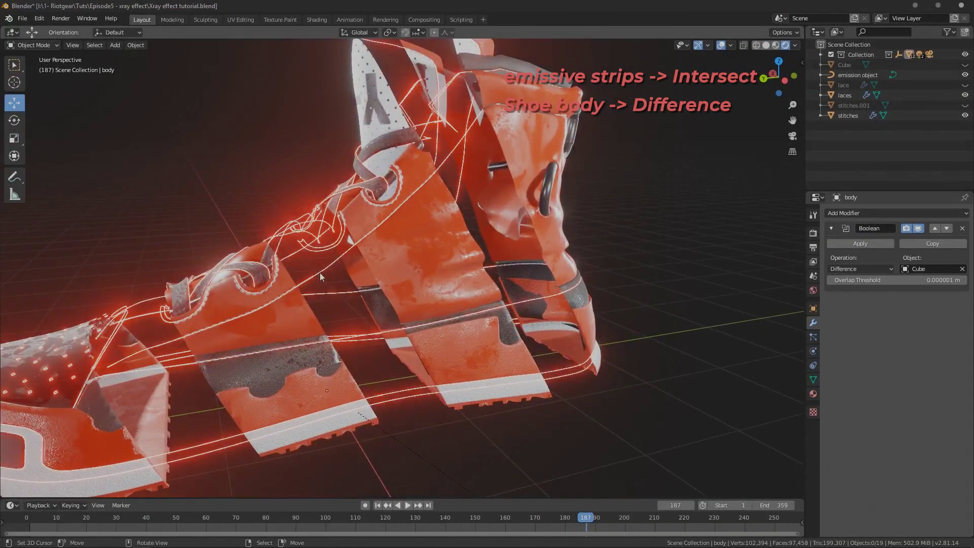
Convert the glowing emission outline curves into a mesh
{"action": "left_click", "coordinate": [320, 276]}
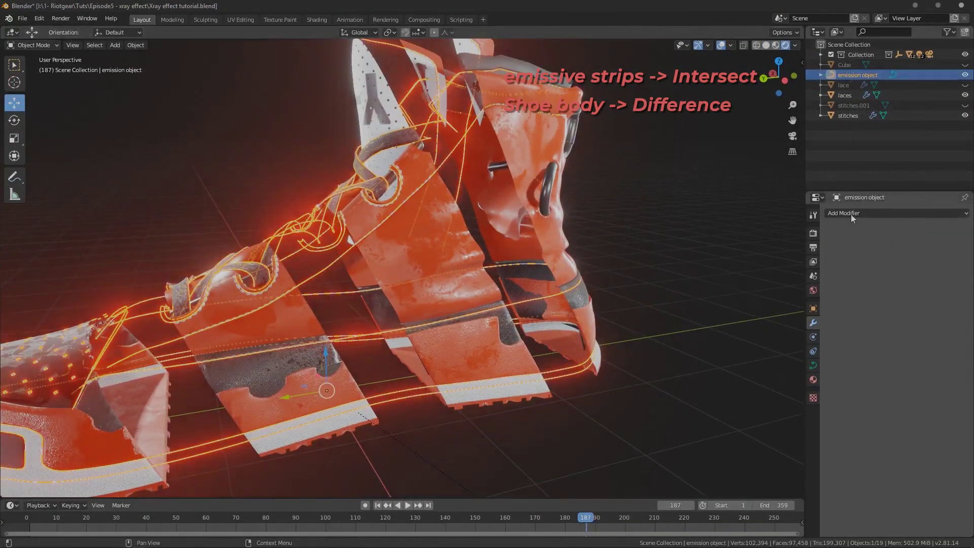
{"action": "left_click", "coordinate": [851, 214]}
{"action": "left_click", "coordinate": [135, 45]}
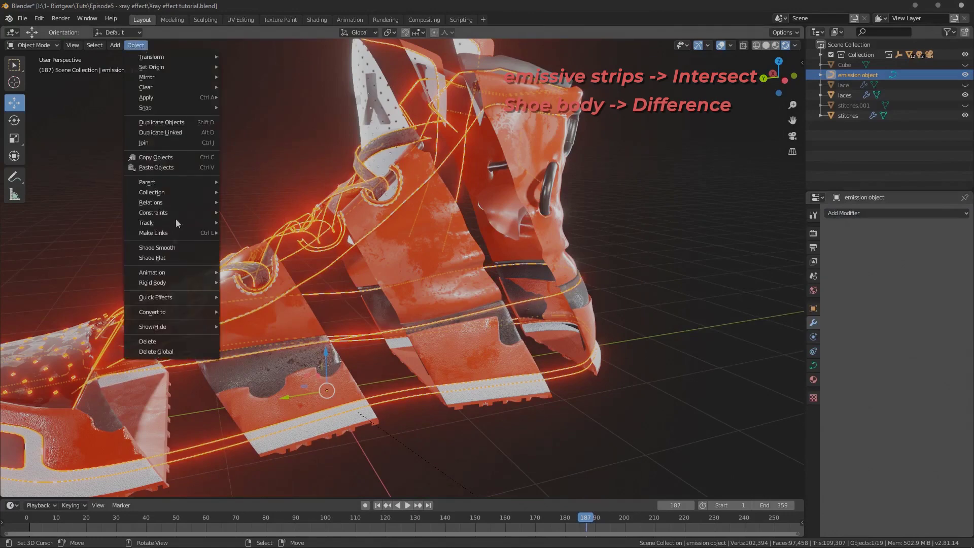
{"action": "left_click", "coordinate": [275, 323]}
Give the emission mesh a Boolean modifier using Cube with Intersect operation
{"action": "left_click", "coordinate": [851, 213]}
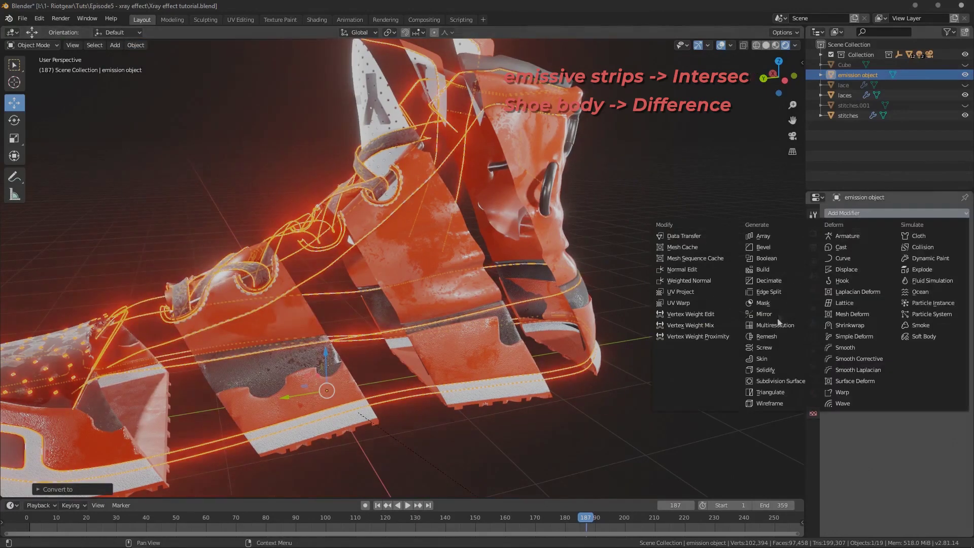
{"action": "left_click", "coordinate": [767, 259]}
{"action": "left_click", "coordinate": [923, 269]}
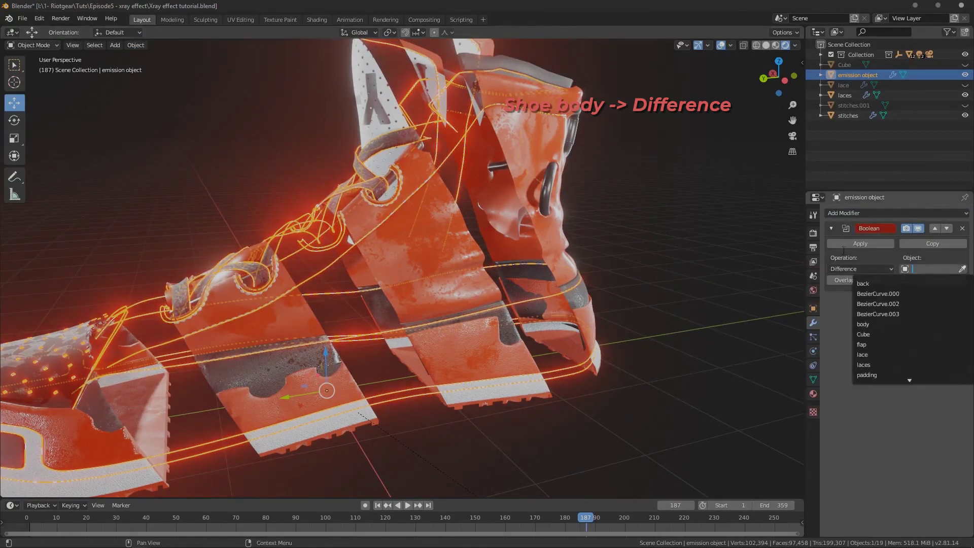
{"action": "left_click", "coordinate": [873, 333]}
{"action": "left_click", "coordinate": [861, 269]}
{"action": "left_click", "coordinate": [845, 290]}
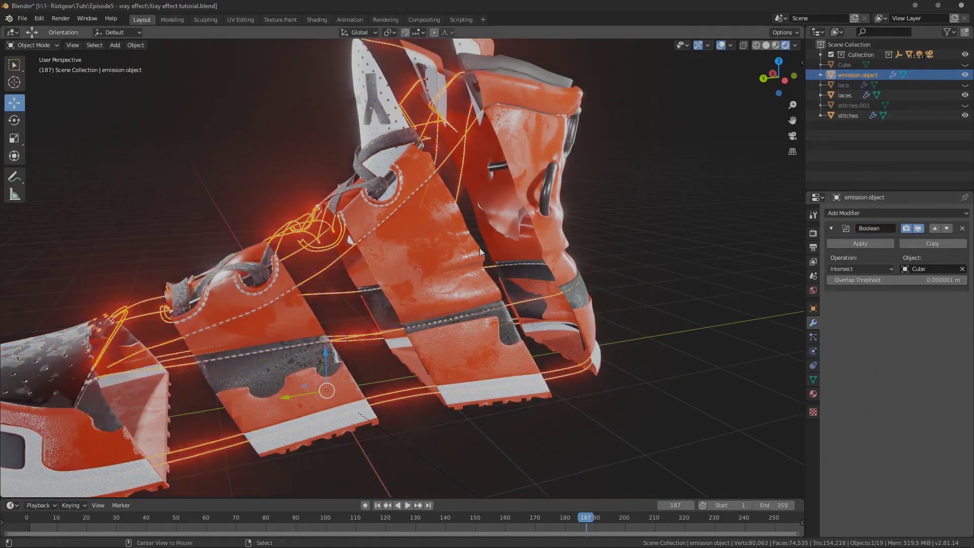
{"action": "scroll", "coordinate": [481, 320], "scroll_direction": "down", "scroll_amount": 5}
Preview the animation through the scene camera to check the glowing strips
{"action": "middle_click_drag", "start_coordinate": [481, 320], "coordinate": [296, 225]}
{"action": "key", "text": "space"}
{"action": "key", "text": "KP_0"}
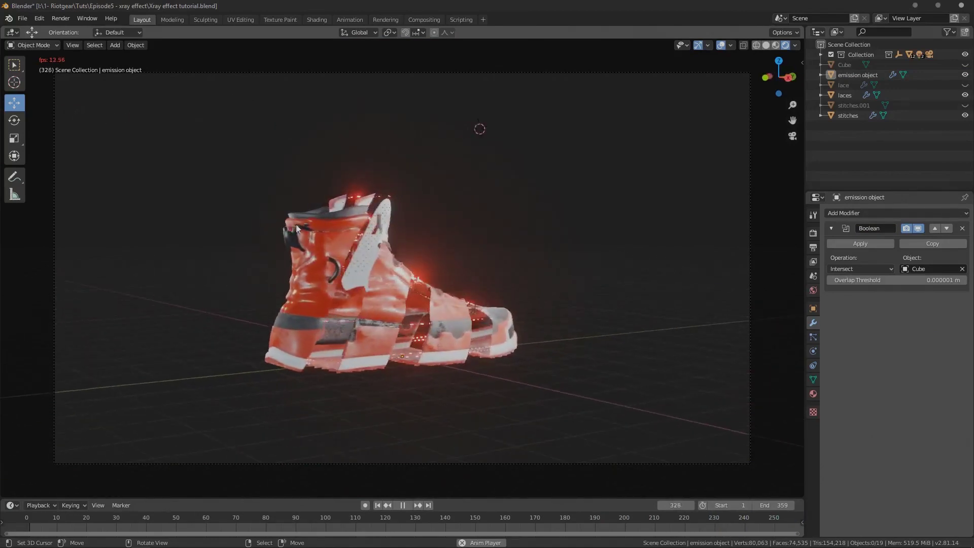
{"action": "key", "text": "space"}
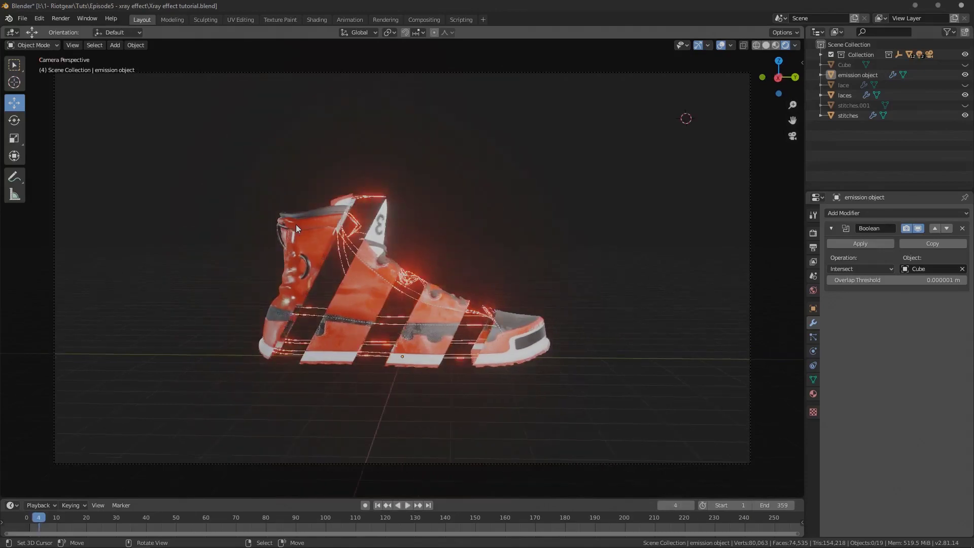